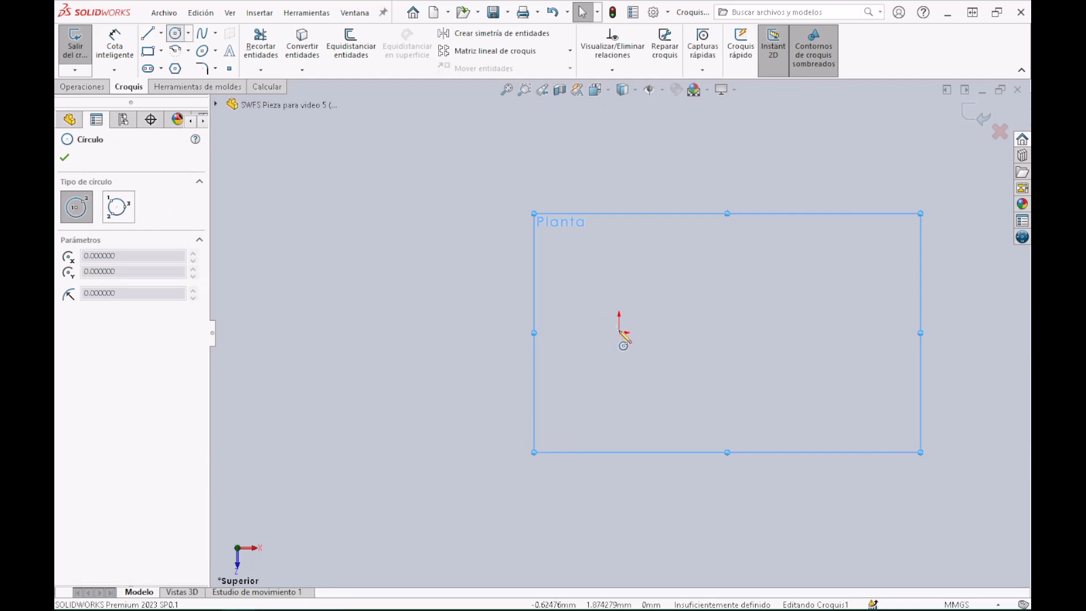
Sketch three concentric circles centred on the origin, with diameters of about 28, 50 and 137 mm
left_click(619, 332)
left_click(650, 323)
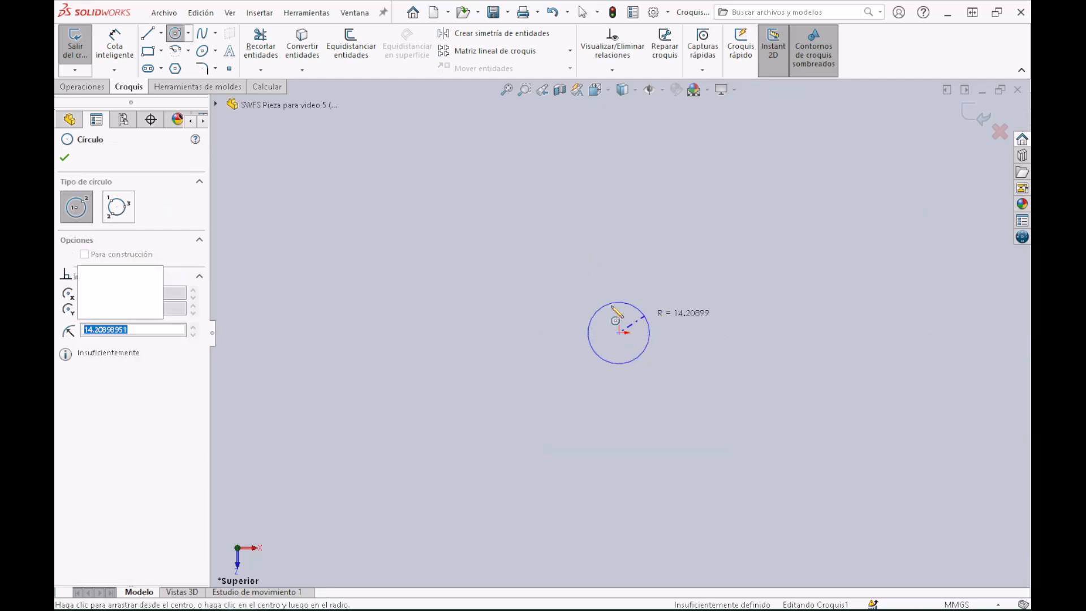
left_click(619, 332)
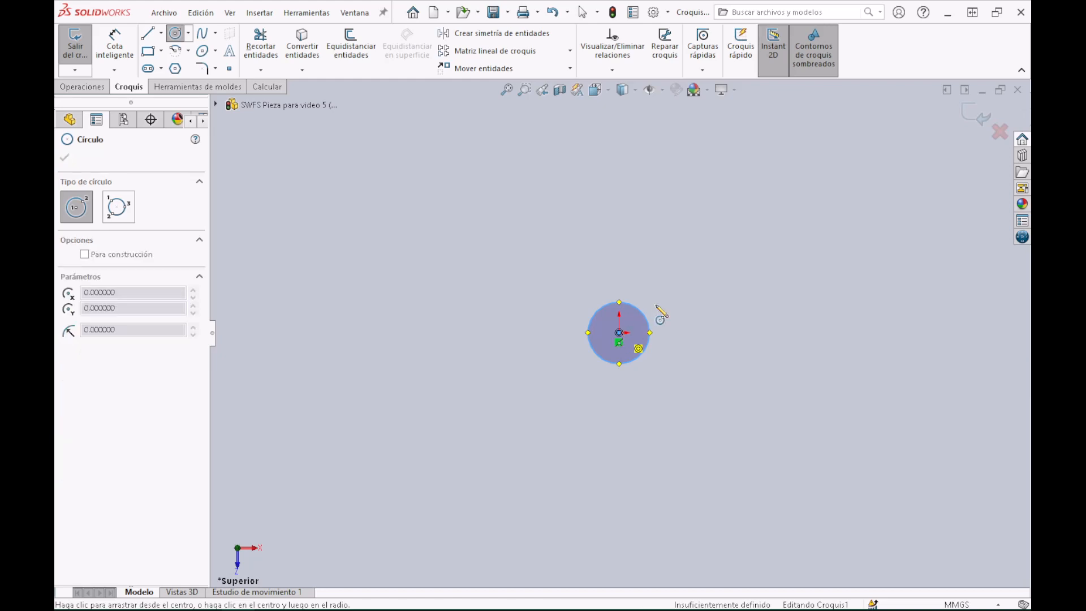
left_click(680, 287)
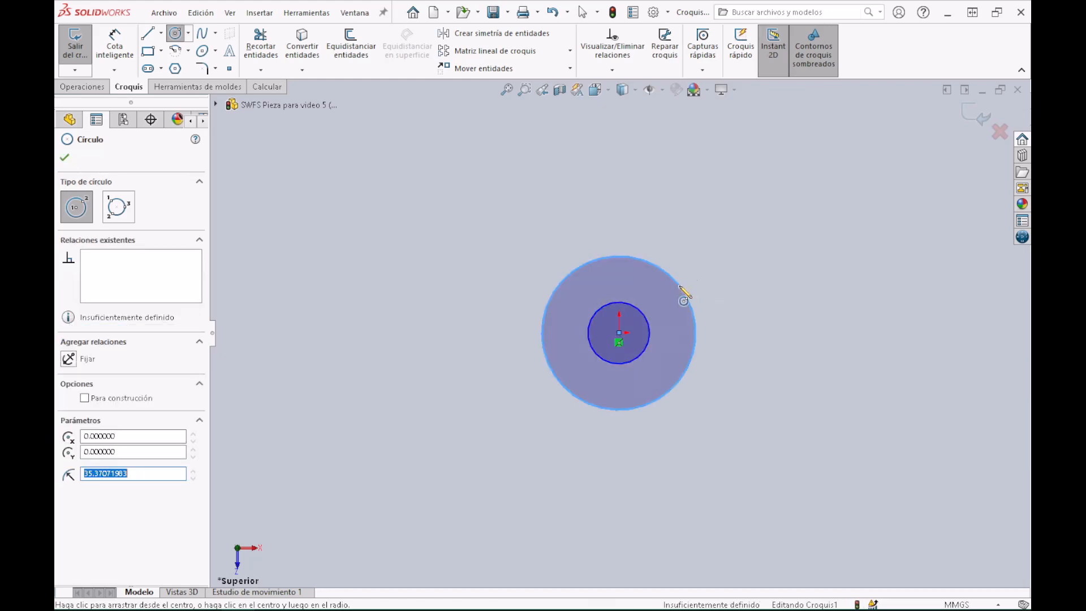
left_click(619, 333)
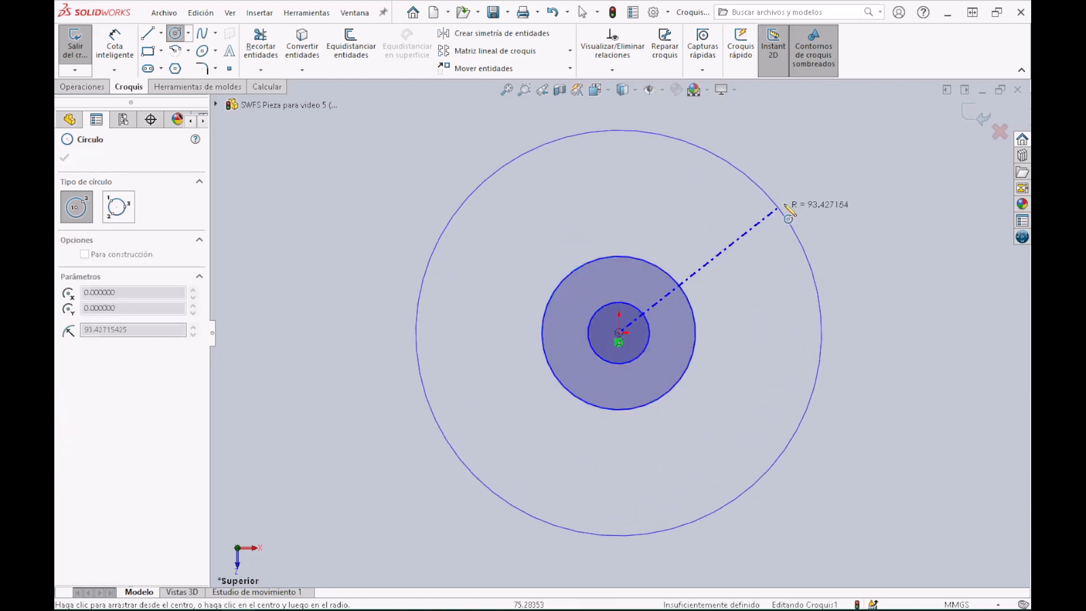
left_click(790, 212)
Dimension the innermost circle's diameter as 20 mm
left_click(115, 45)
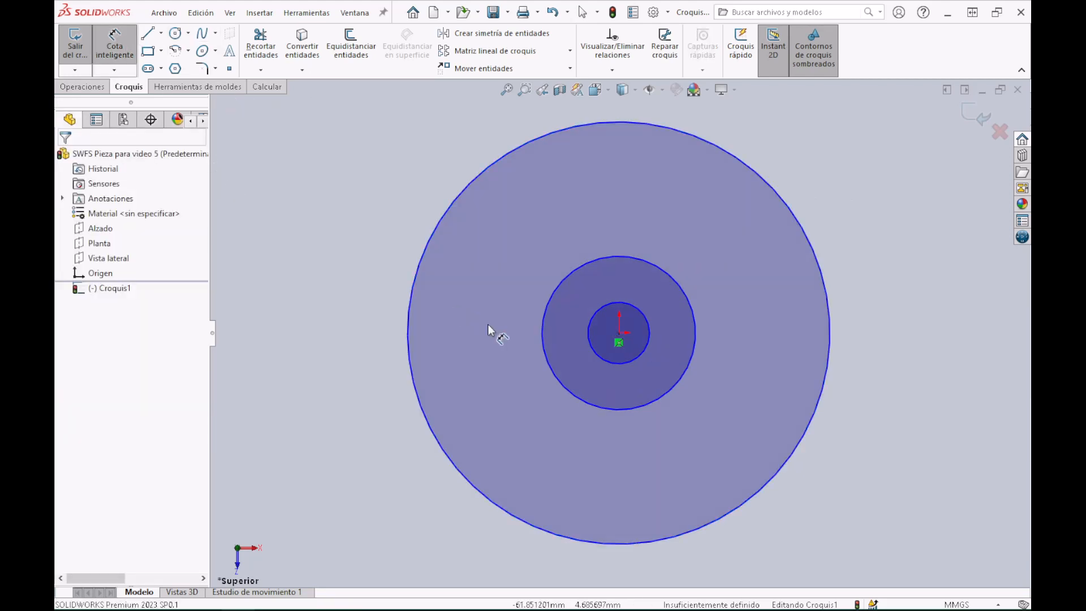
left_click(565, 338)
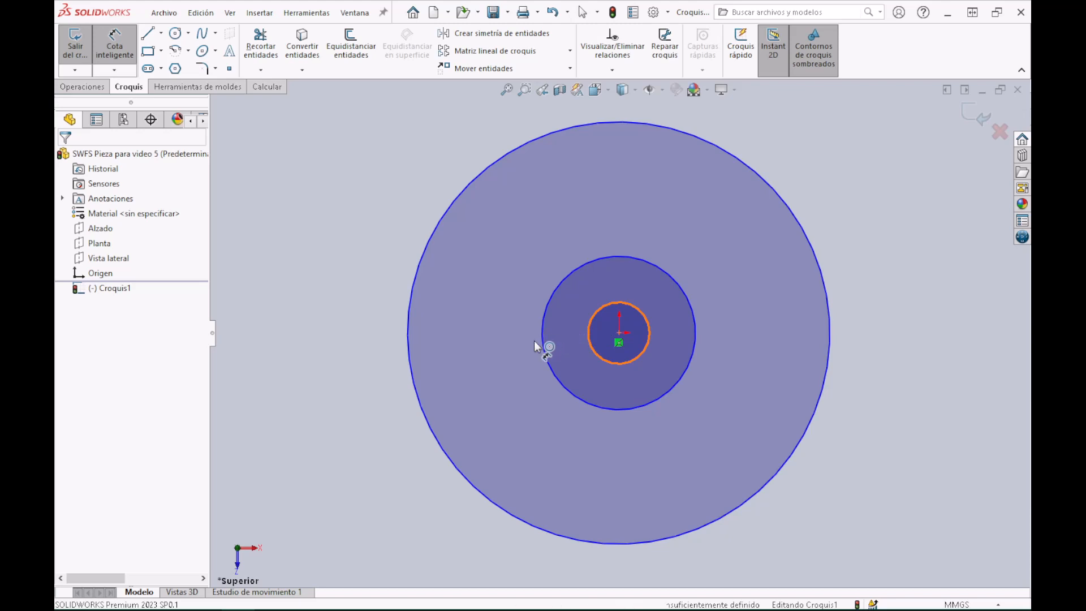
left_click(375, 339)
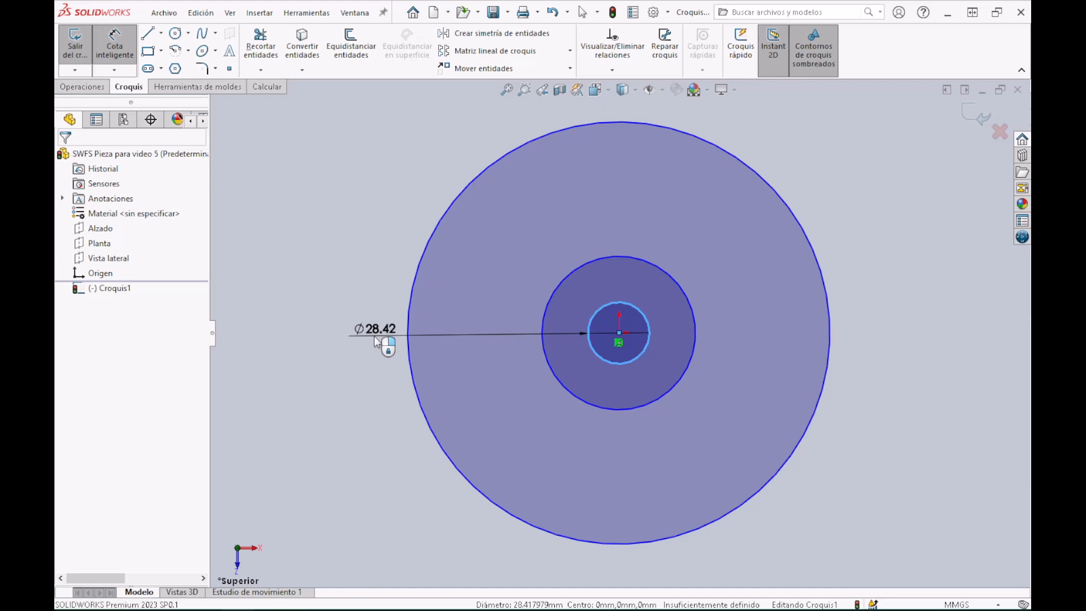
left_click(375, 339)
type("20")
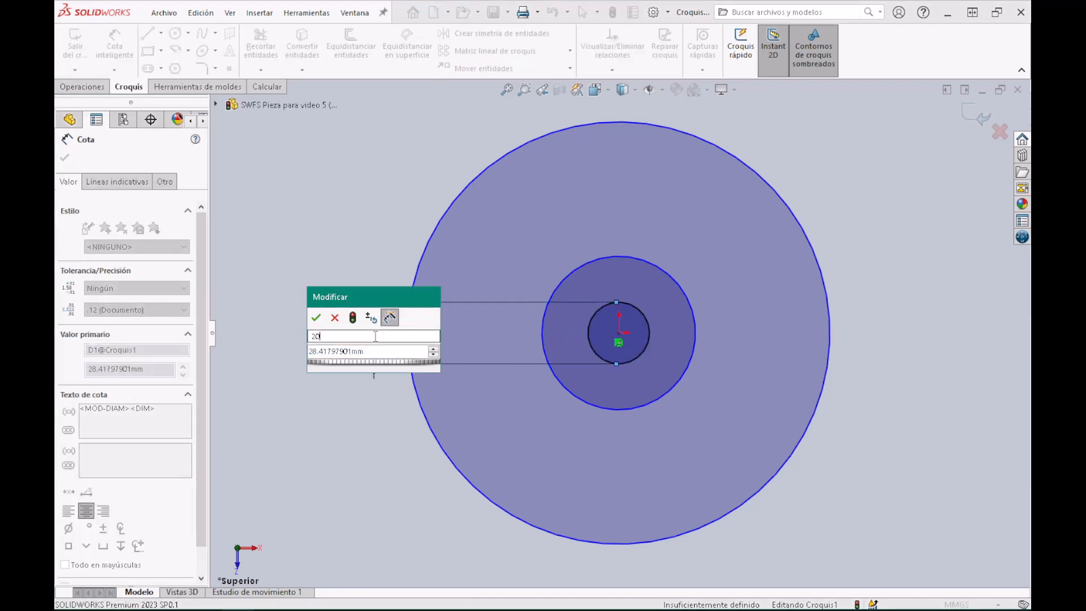
left_click(374, 352)
left_click_drag(368, 352, 291, 336)
type("20")
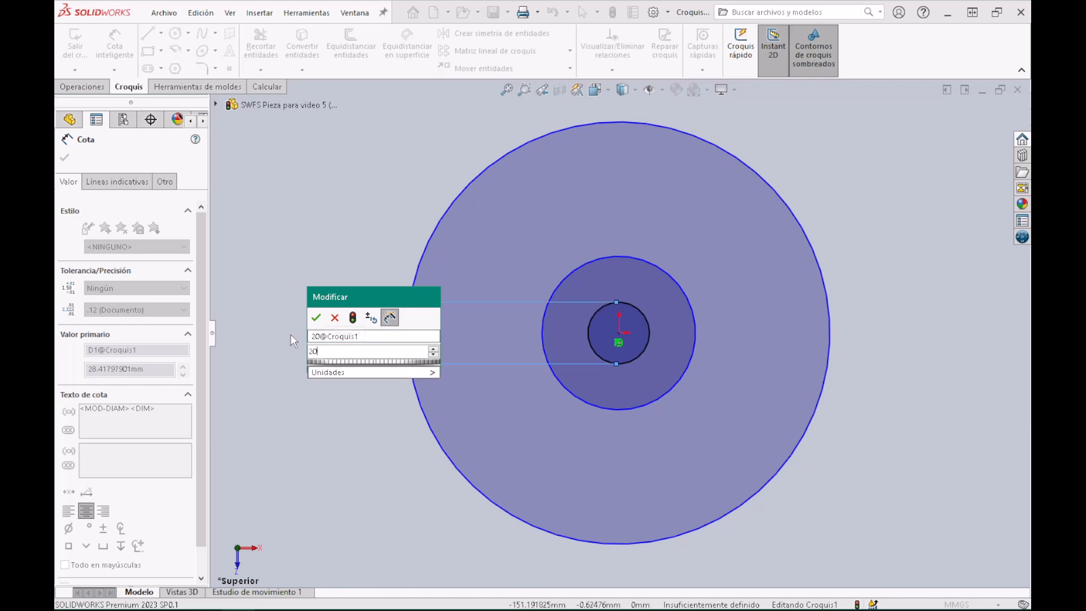
key("Return")
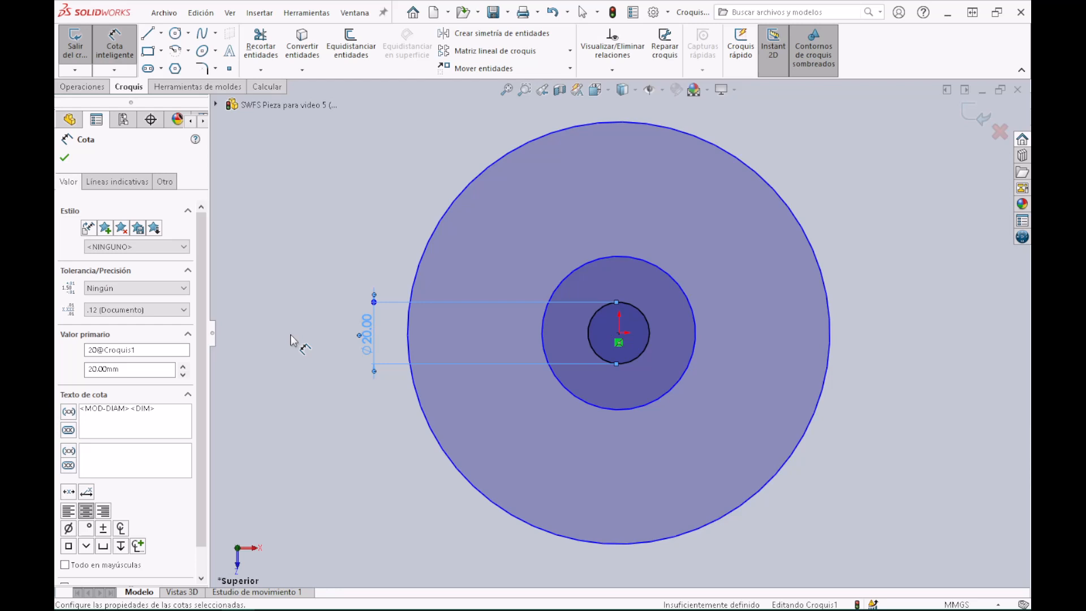
Dimension the middle circle's diameter as 28 mm
left_click(556, 288)
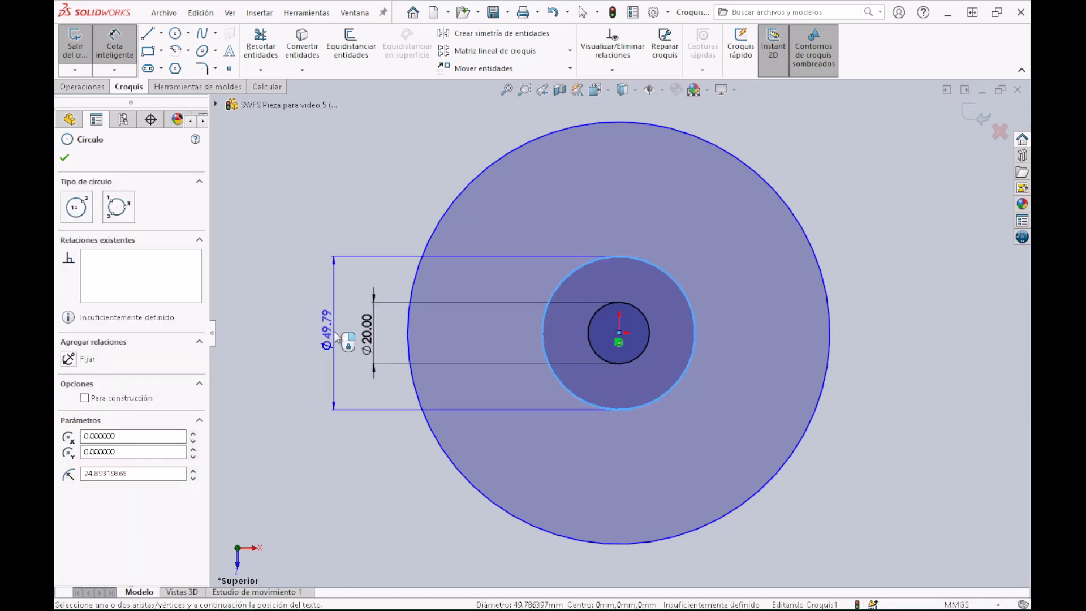
left_click(334, 331)
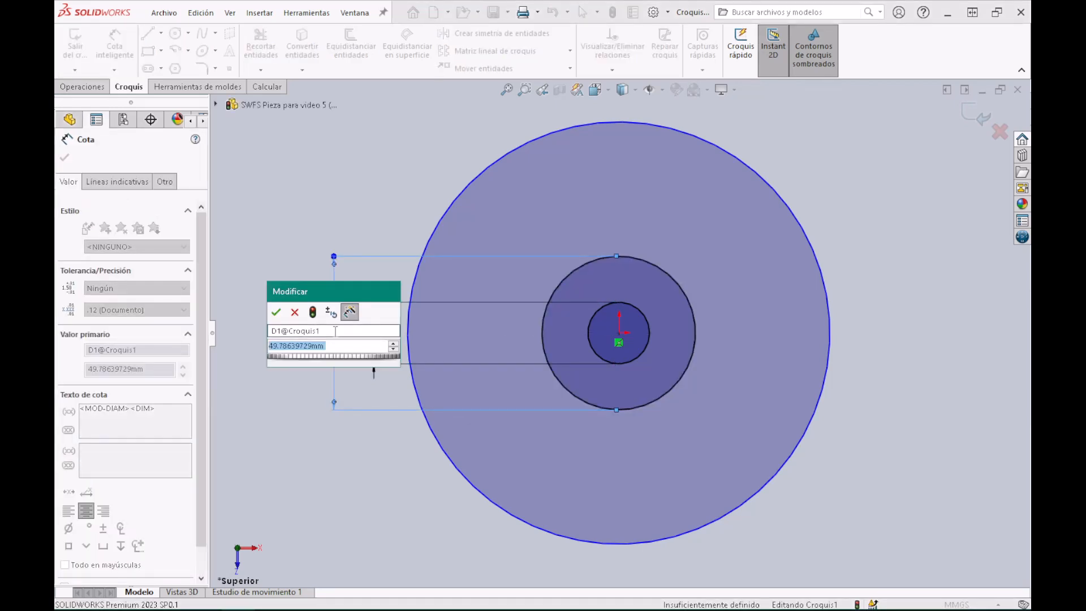
type("28")
key("Return")
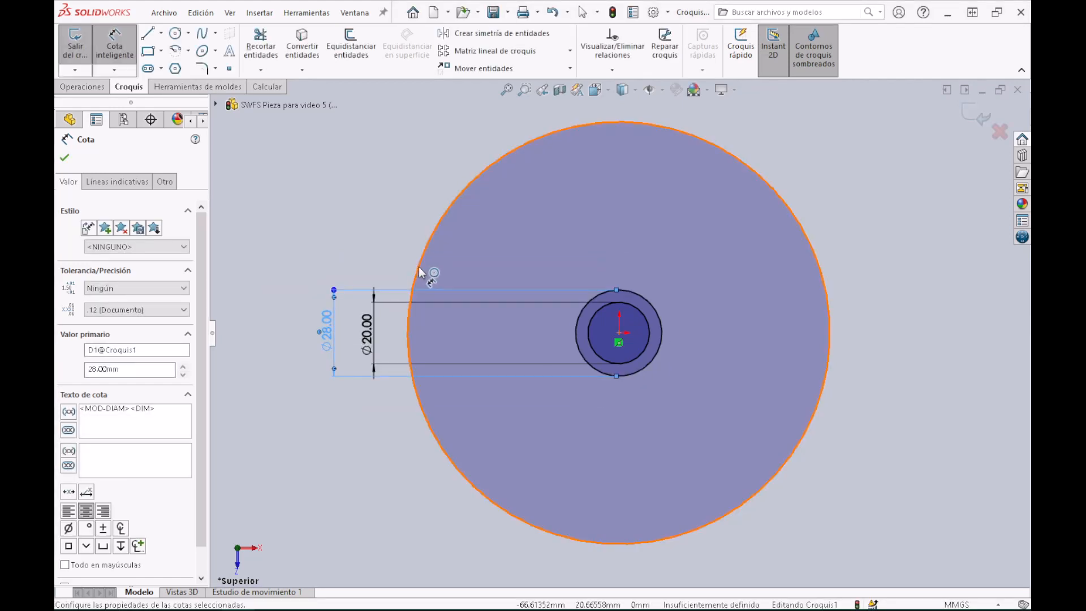
Dimension the outermost circle's diameter as 70 mm and end dimensioning
left_click(295, 320)
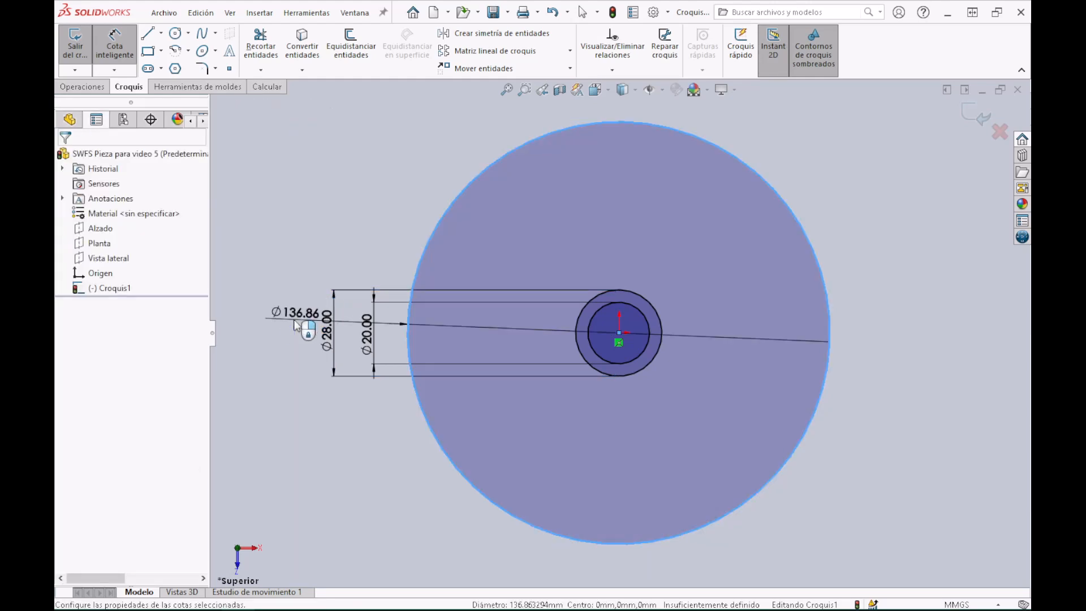
left_click(295, 324)
type("70")
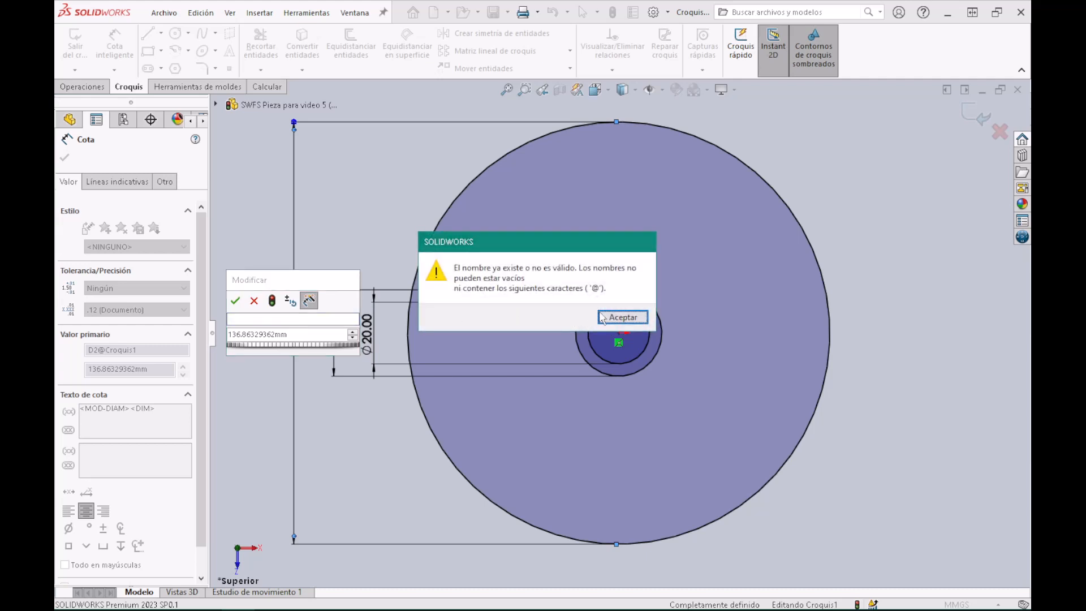
left_click(622, 317)
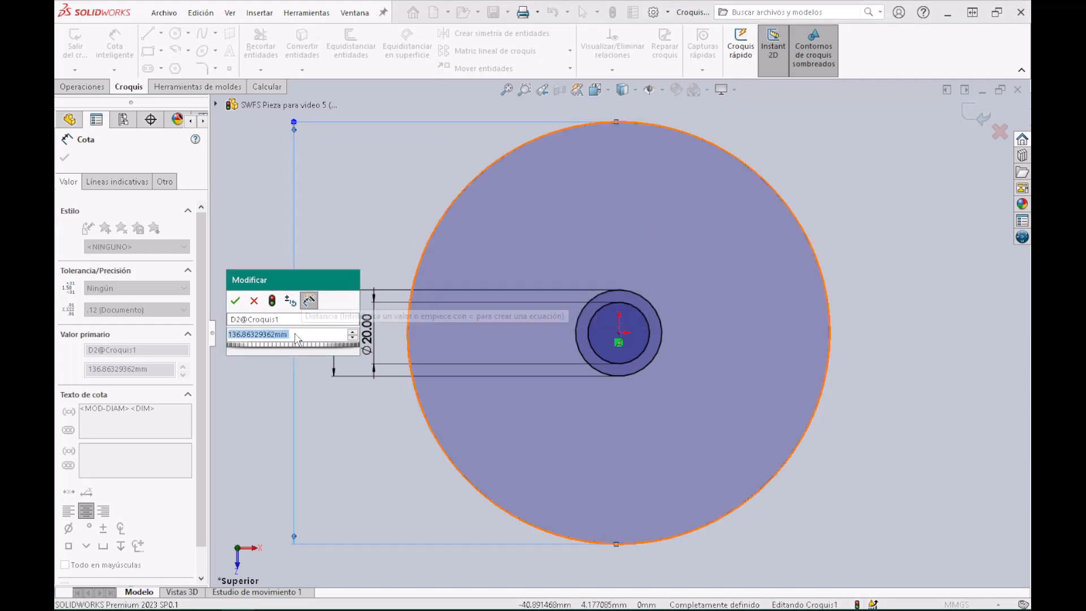
type("70")
key("Return")
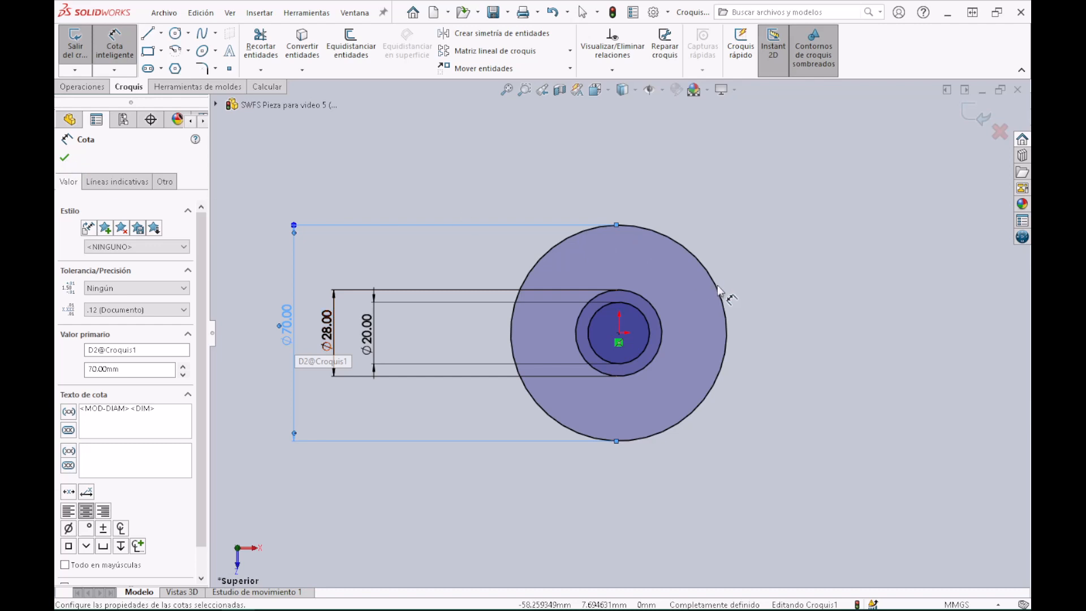
key("Escape")
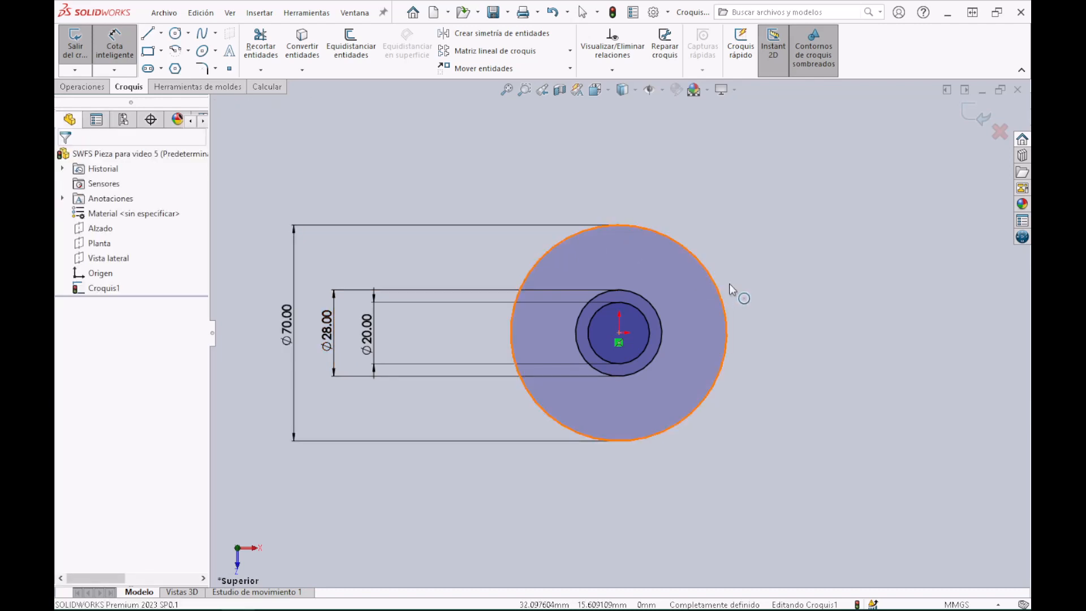
key("Escape")
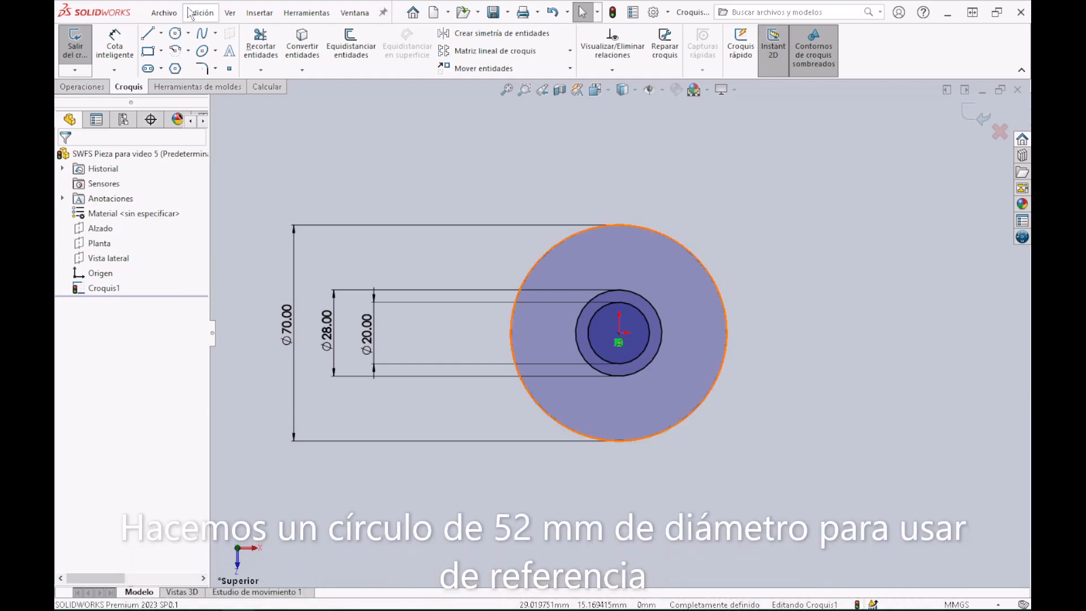
Sketch a reference circle centred on the origin with a 26 mm radius and make it construction geometry
left_click(176, 35)
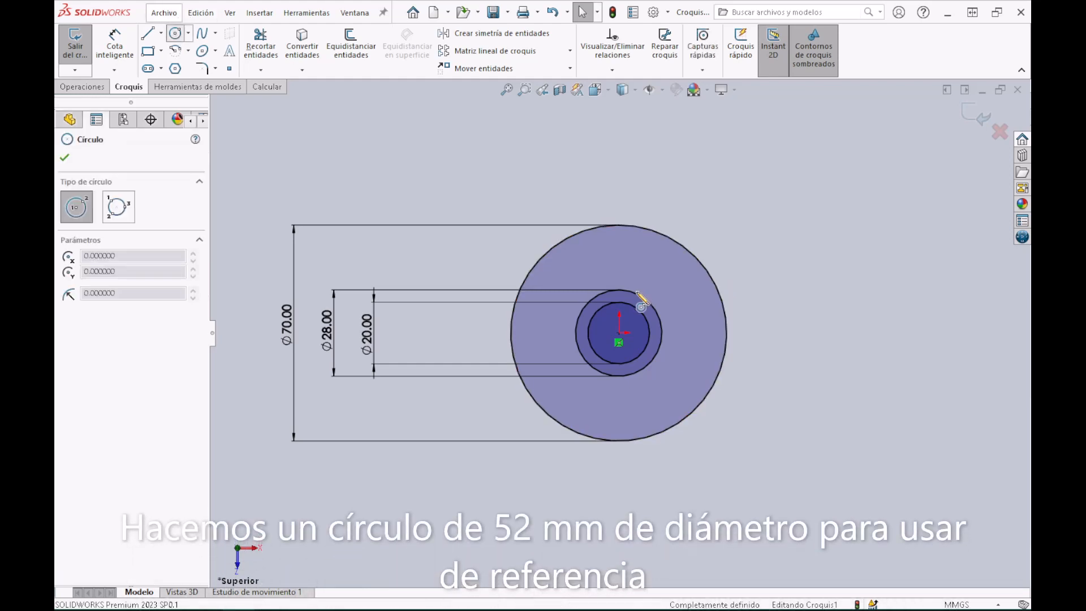
left_click(619, 333)
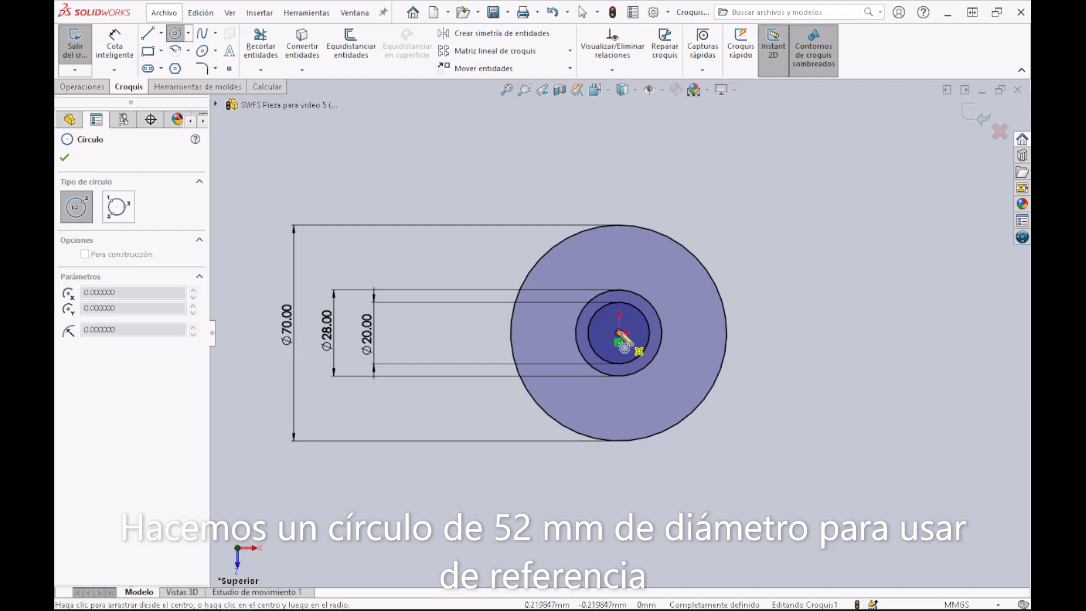
left_click(663, 270)
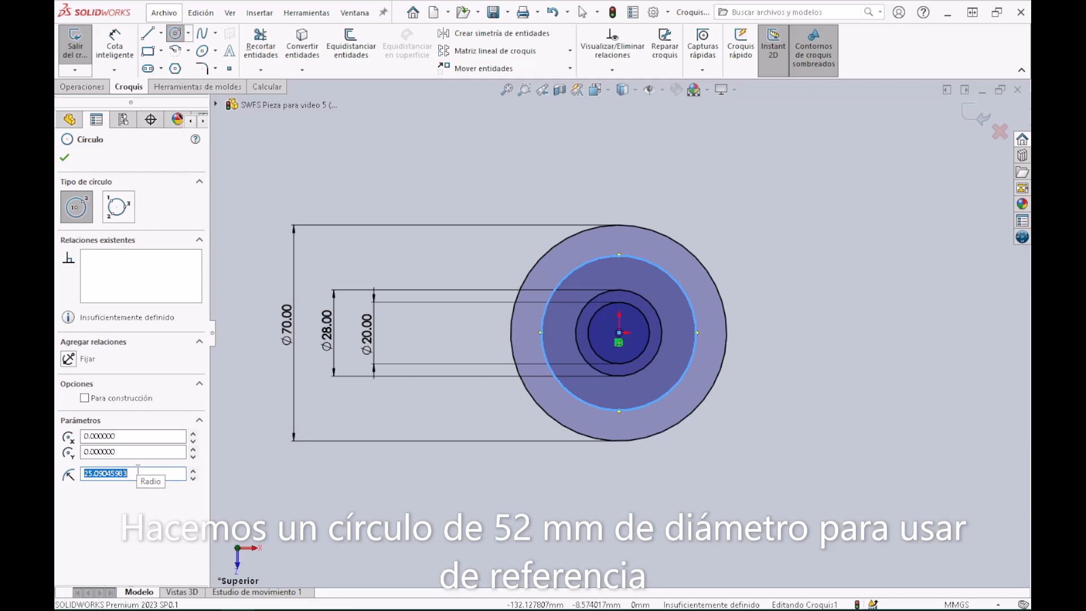
type("26")
key("Return")
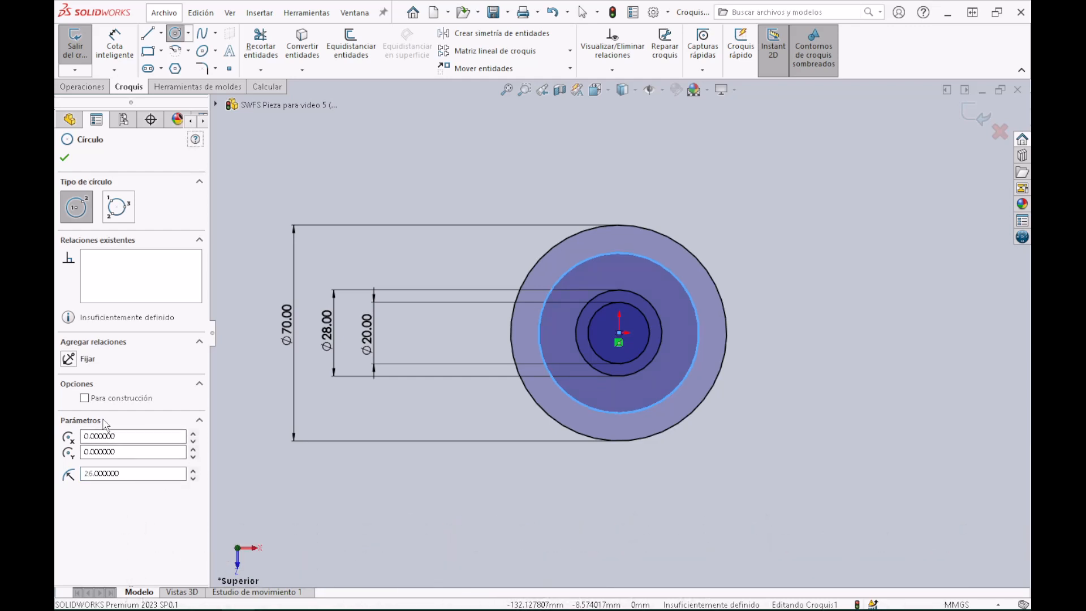
left_click(84, 398)
left_click(64, 158)
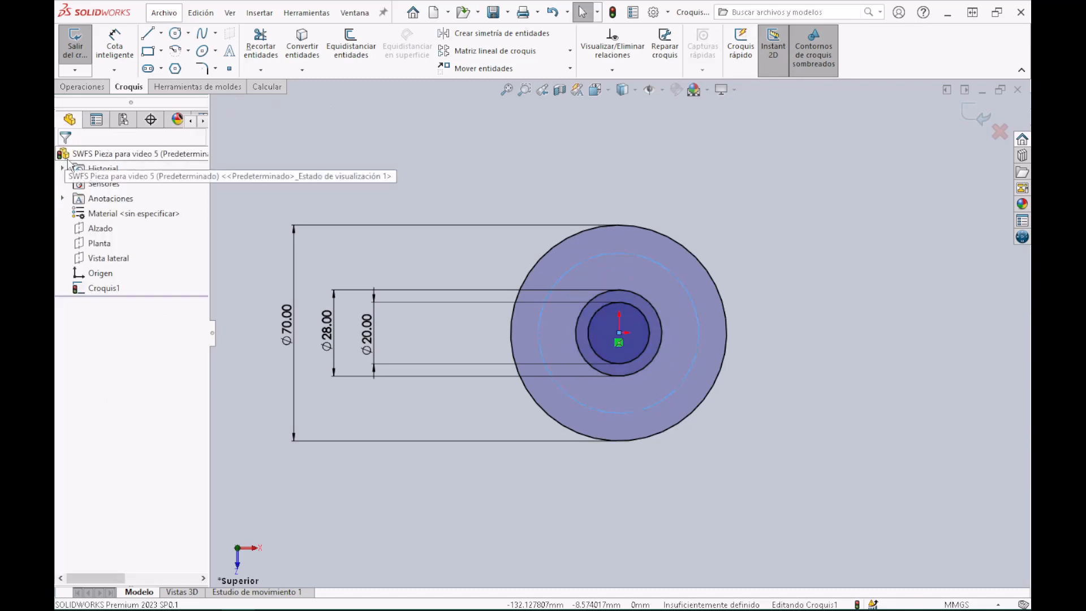
Add a 52 mm diameter dimension to the construction circle, placed between the 28 and 70 mm dimensions
left_click(113, 57)
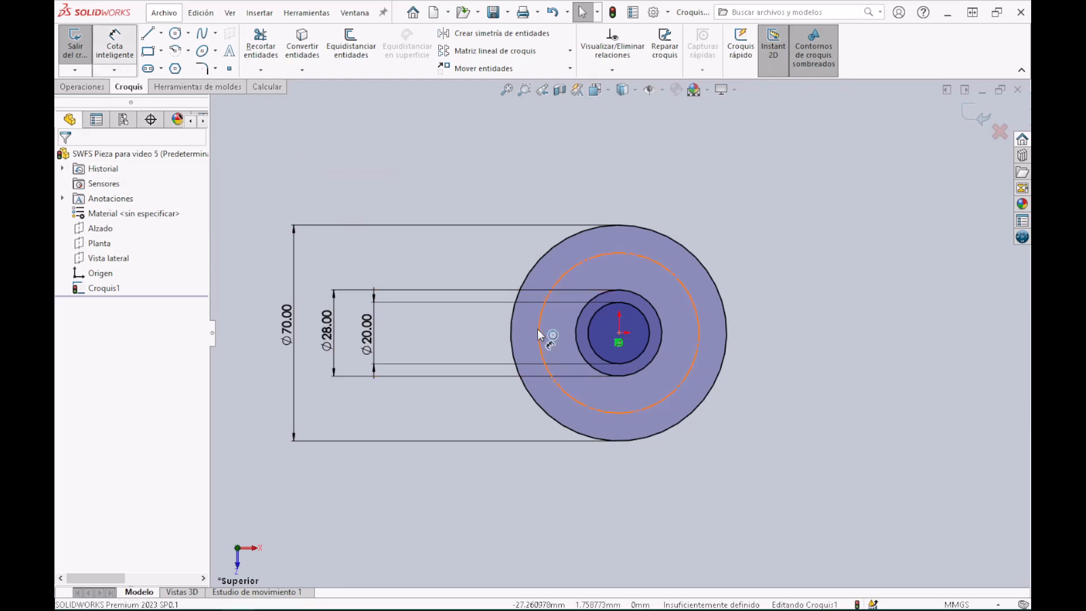
left_click(540, 334)
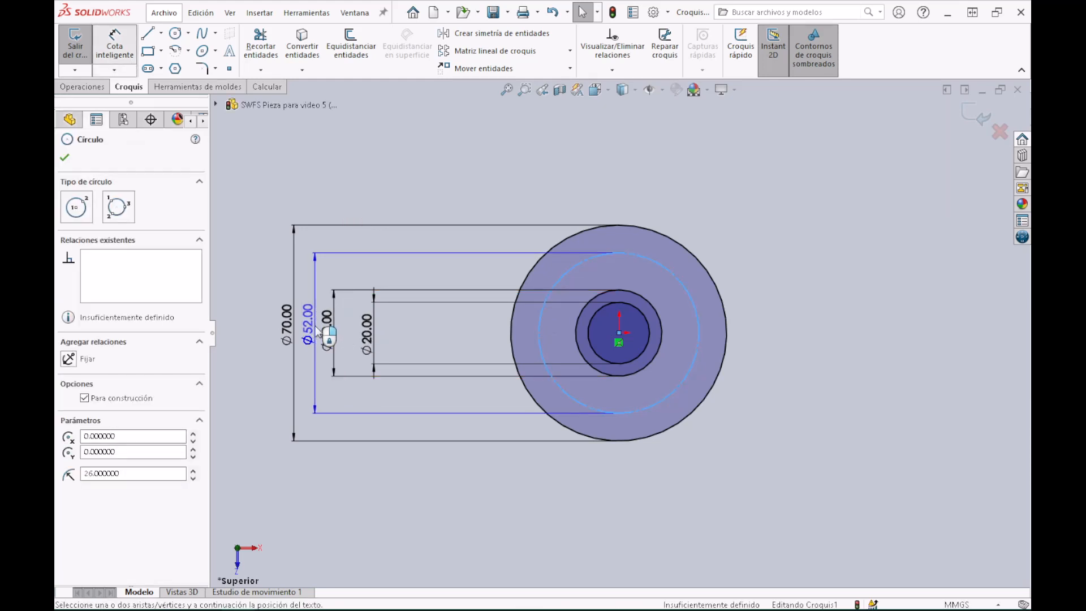
left_click(314, 332)
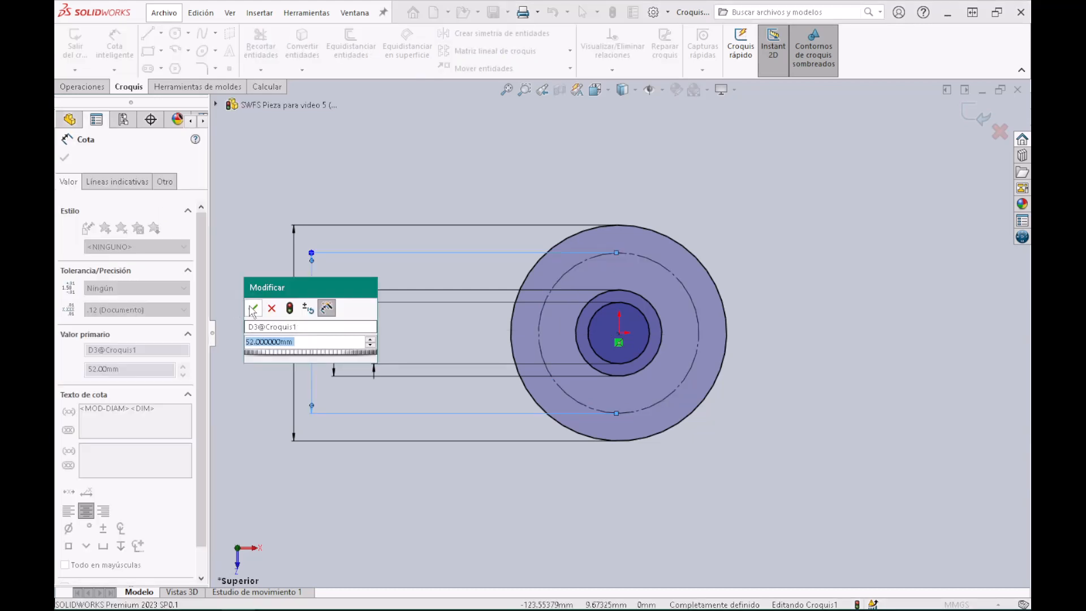
left_click(252, 309)
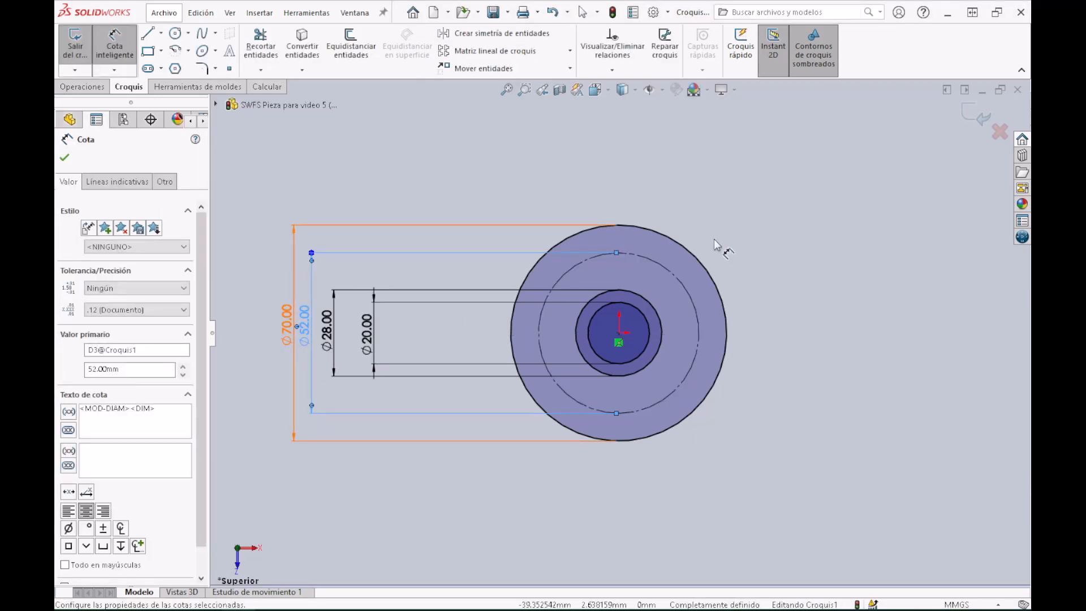
Sketch a circle with a 5 mm radius centred on the uppermost point of the construction circle
scroll(661, 315, "down", 2)
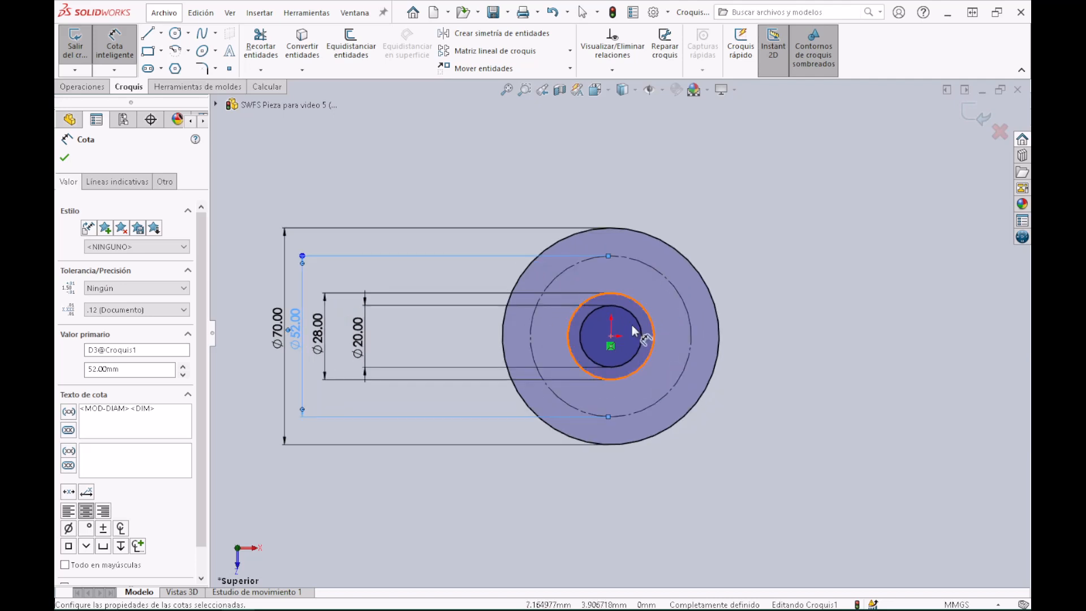
scroll(628, 328, "down", 1)
scroll(627, 329, "down", 1)
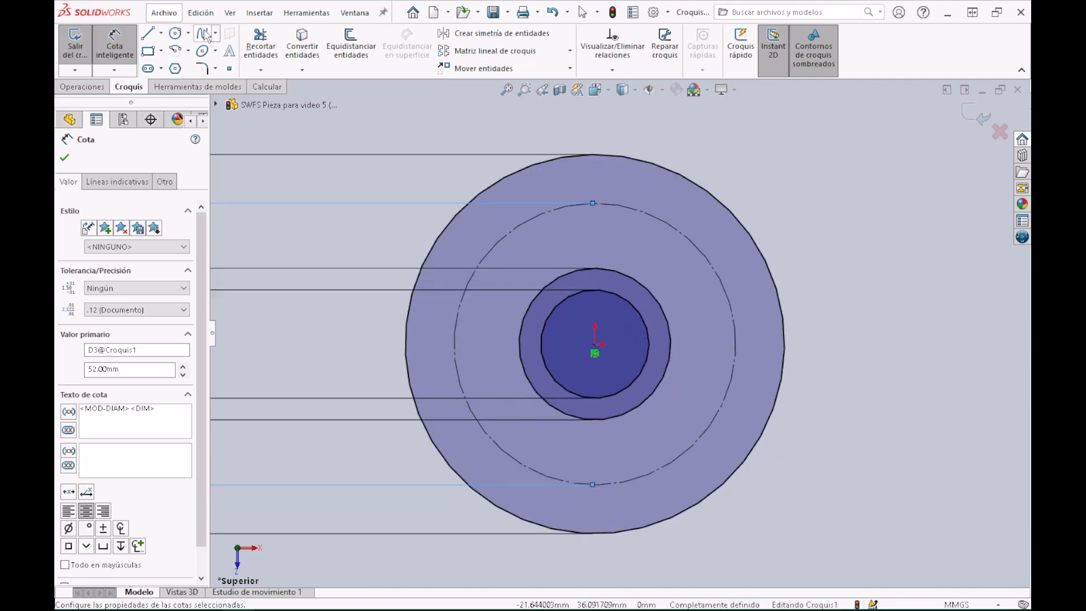
left_click(176, 36)
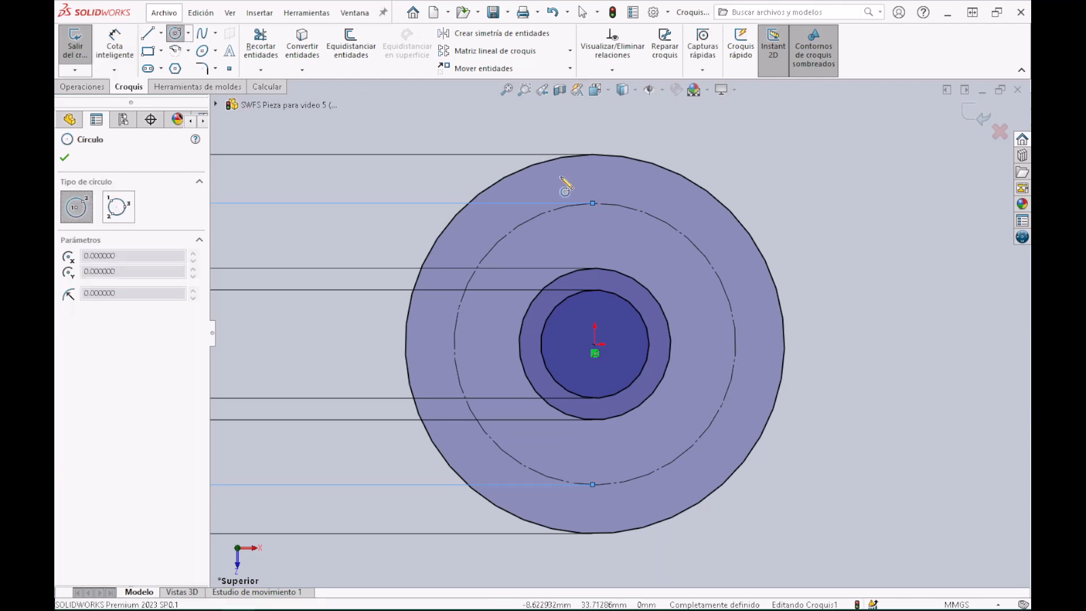
left_click(593, 203)
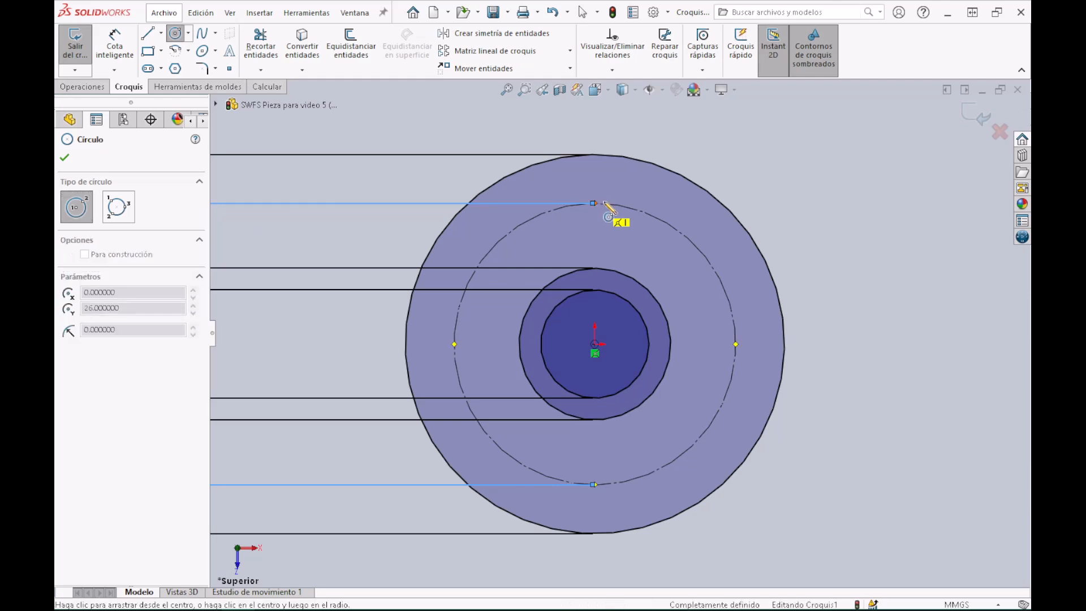
left_click(612, 195)
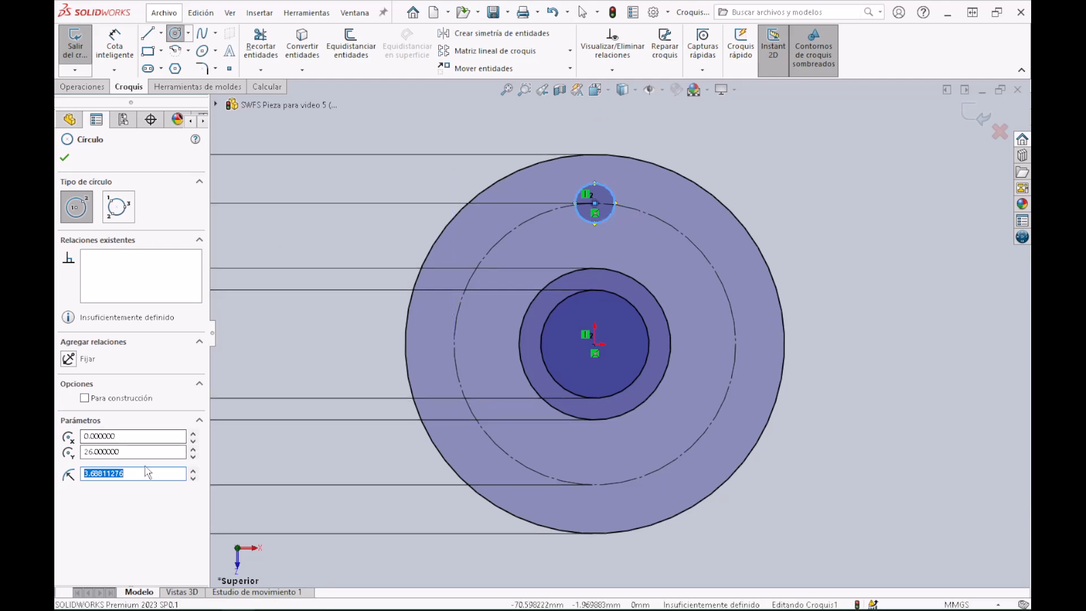
type("5")
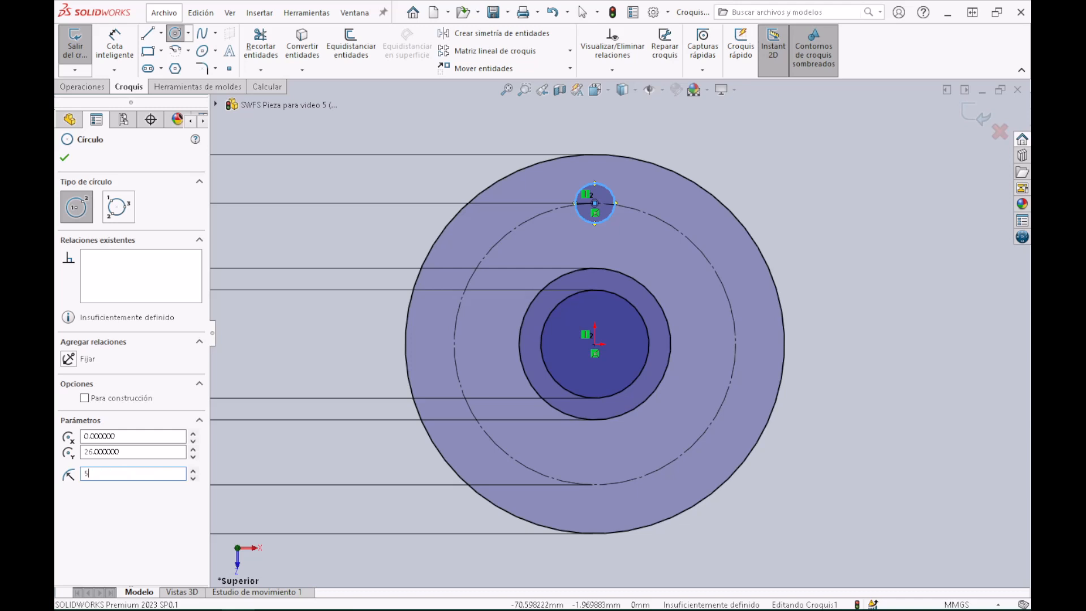
key("Return")
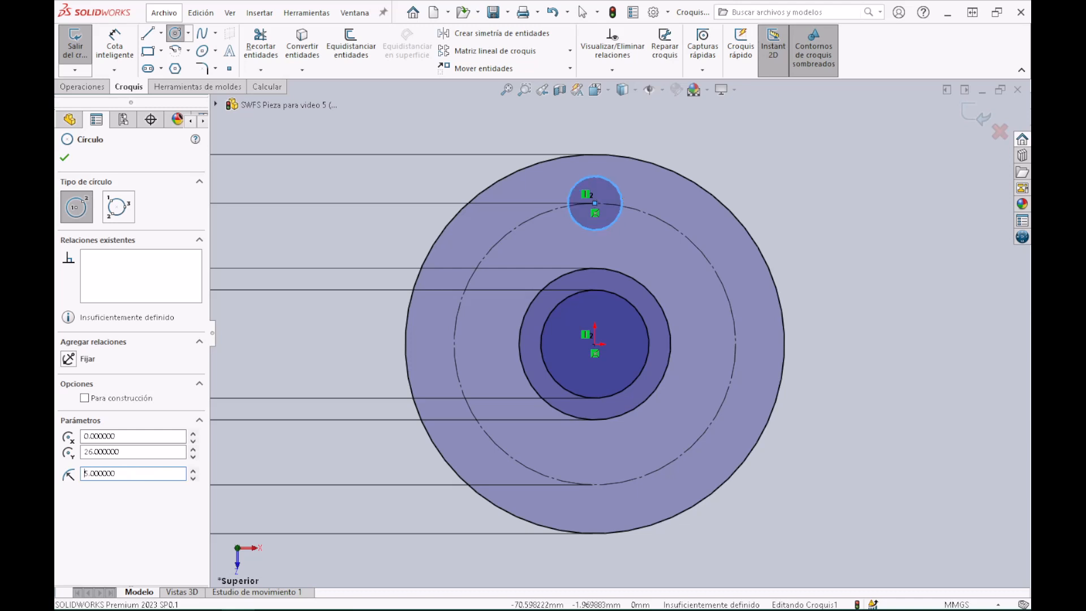
Circular-pattern the small hole circle around the origin with 8 equally spaced instances over 360°
left_click(64, 158)
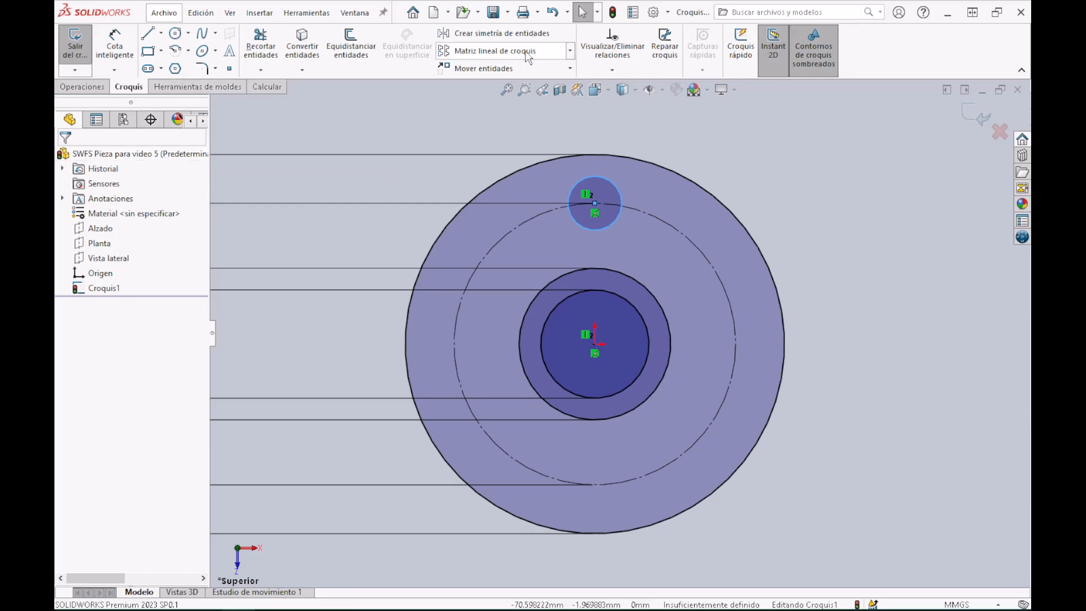
left_click(569, 52)
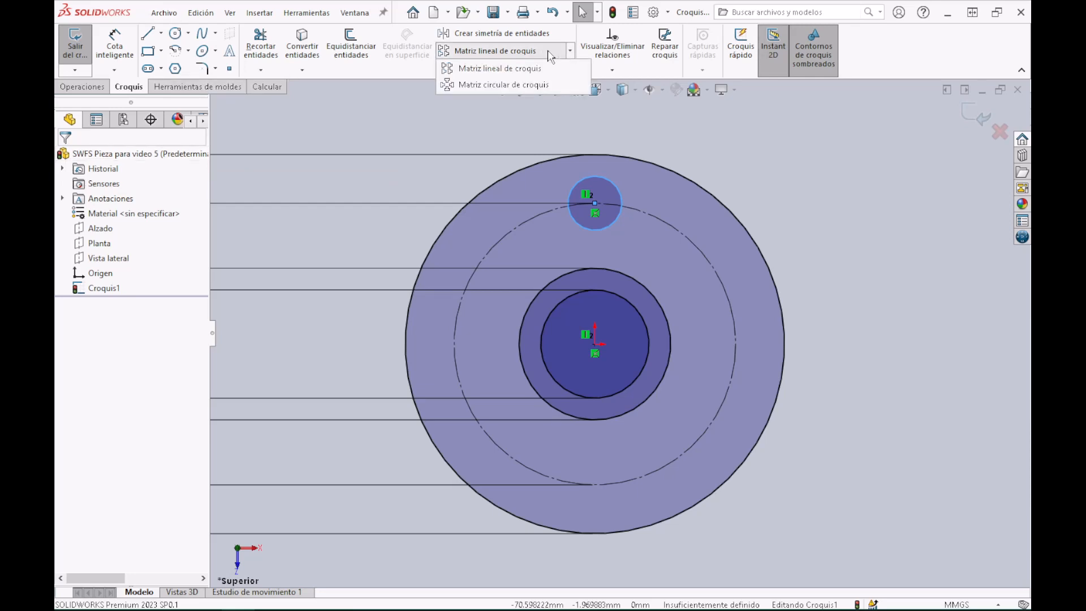
key("ctrl")
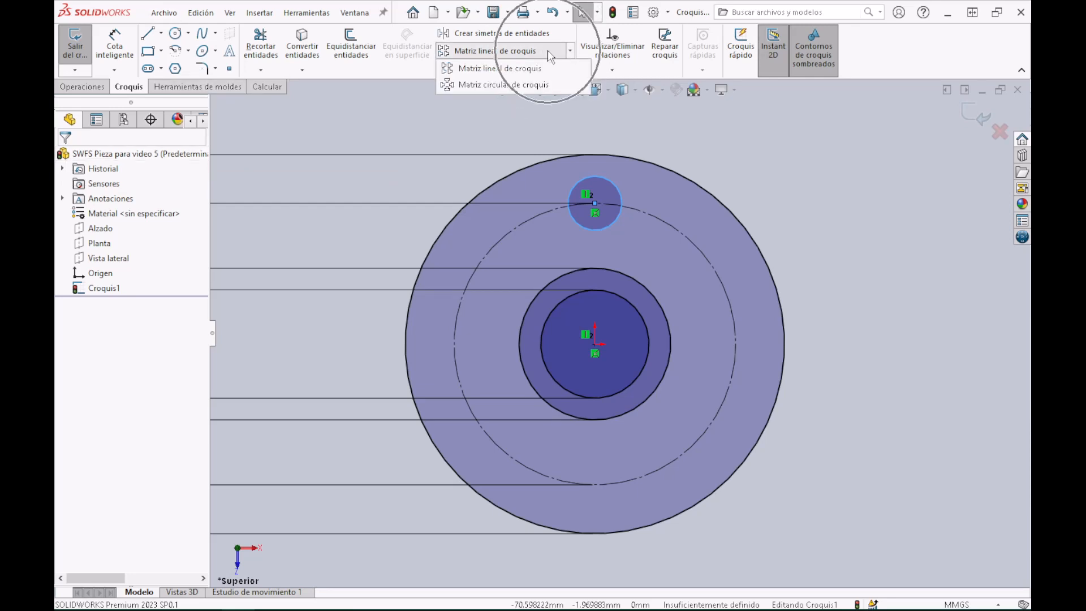
key("ctrl")
left_click(524, 85)
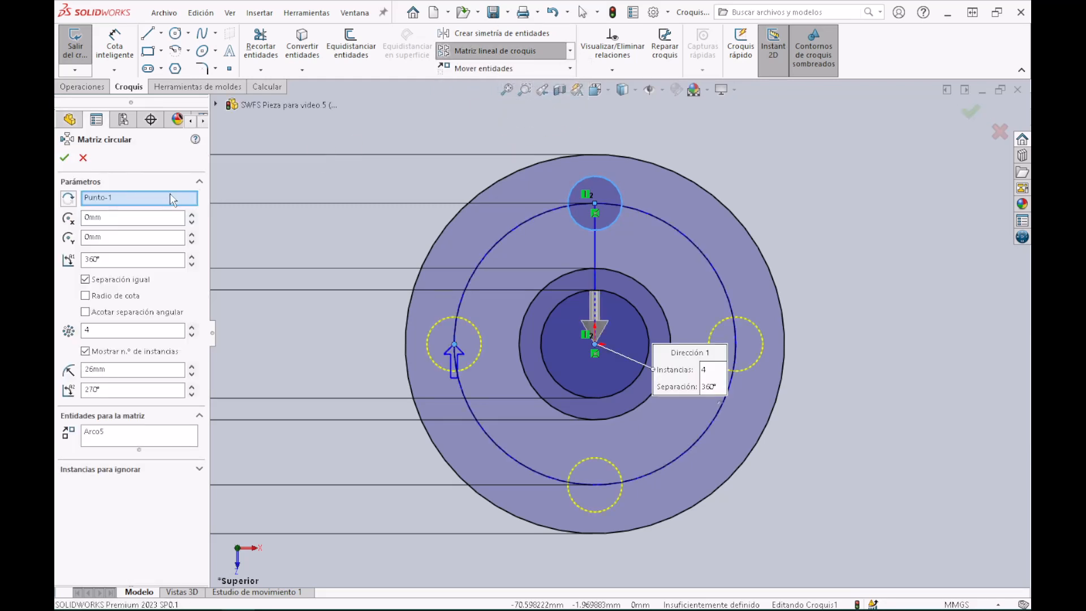
left_click(155, 196)
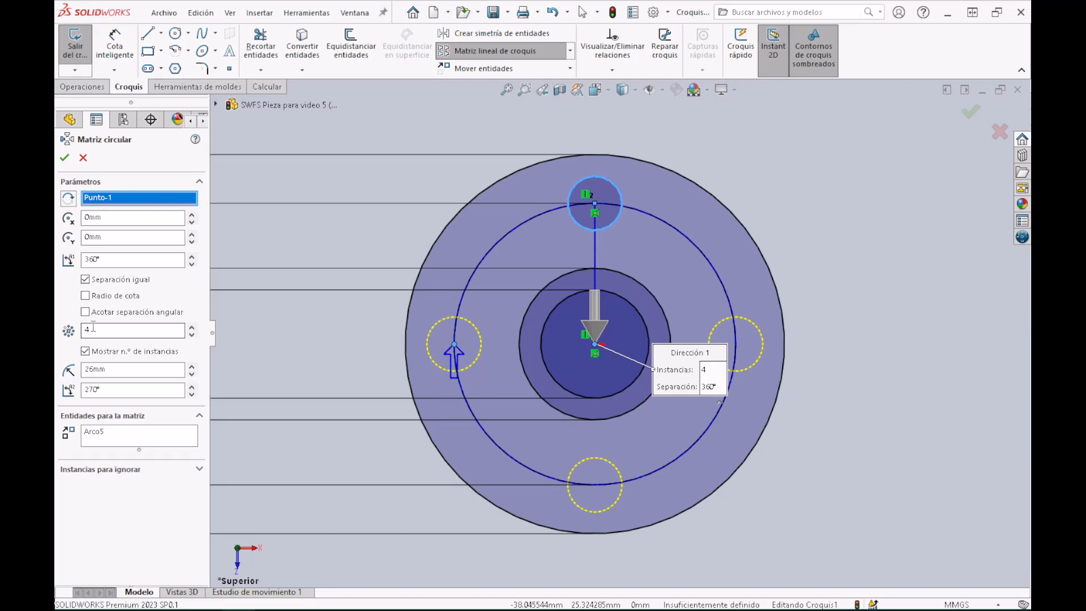
left_click_drag(93, 328, 81, 329)
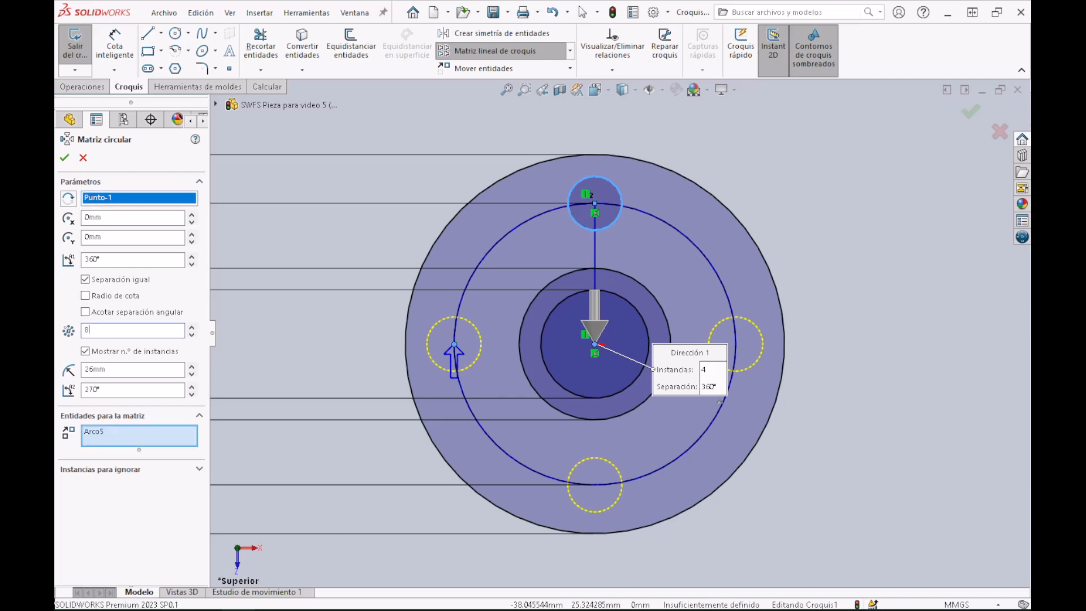
type("8")
key("Tab")
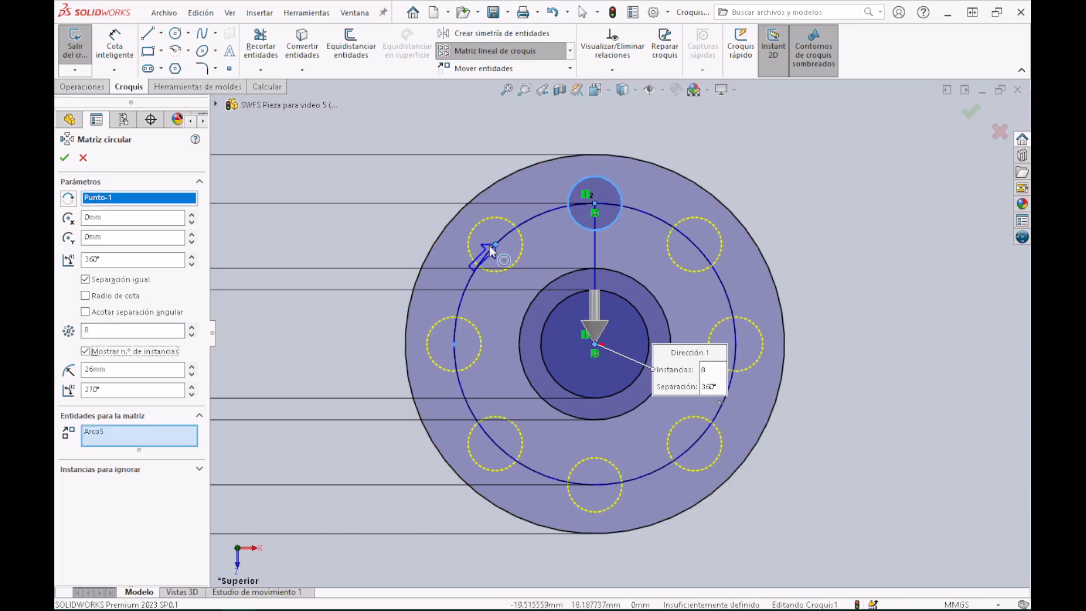
left_click(63, 159)
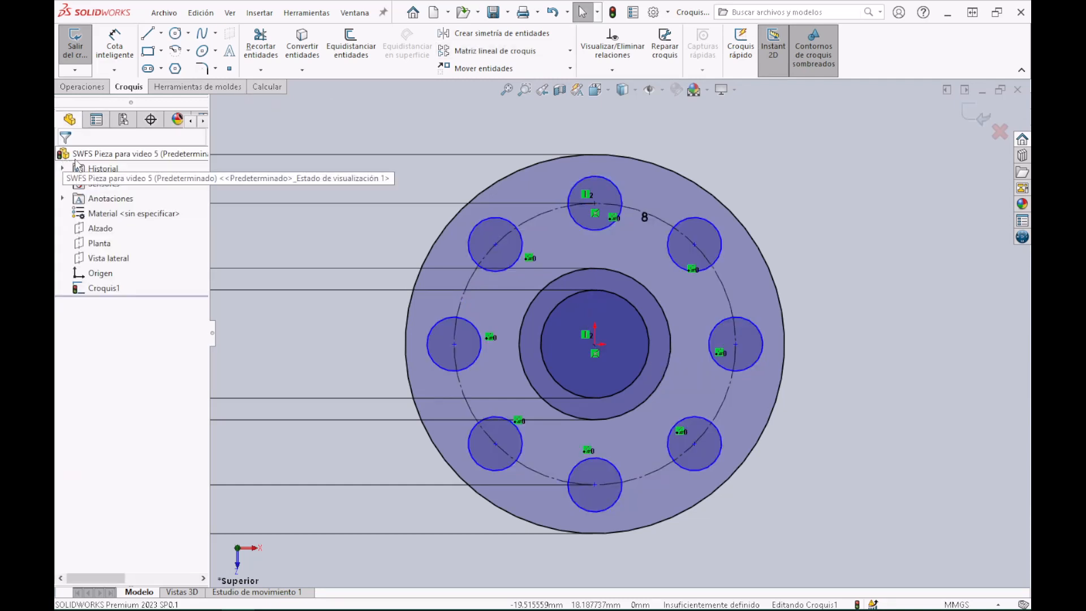
Sketch two vertical lines about 8.64 mm long from both side quadrants of the uppermost hole up to the outer circle
left_click(148, 38)
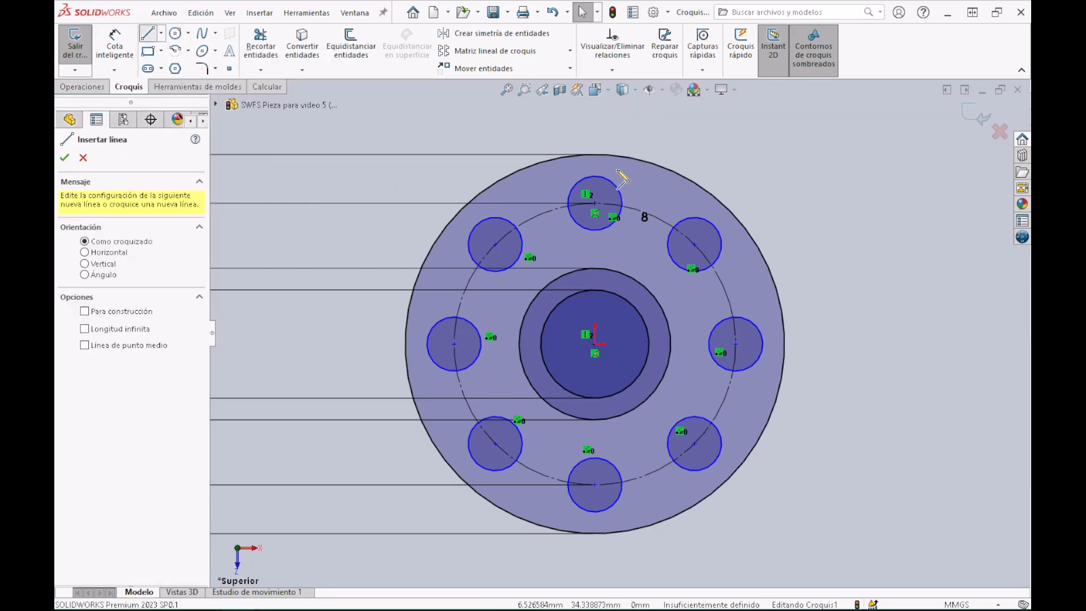
left_click(568, 203)
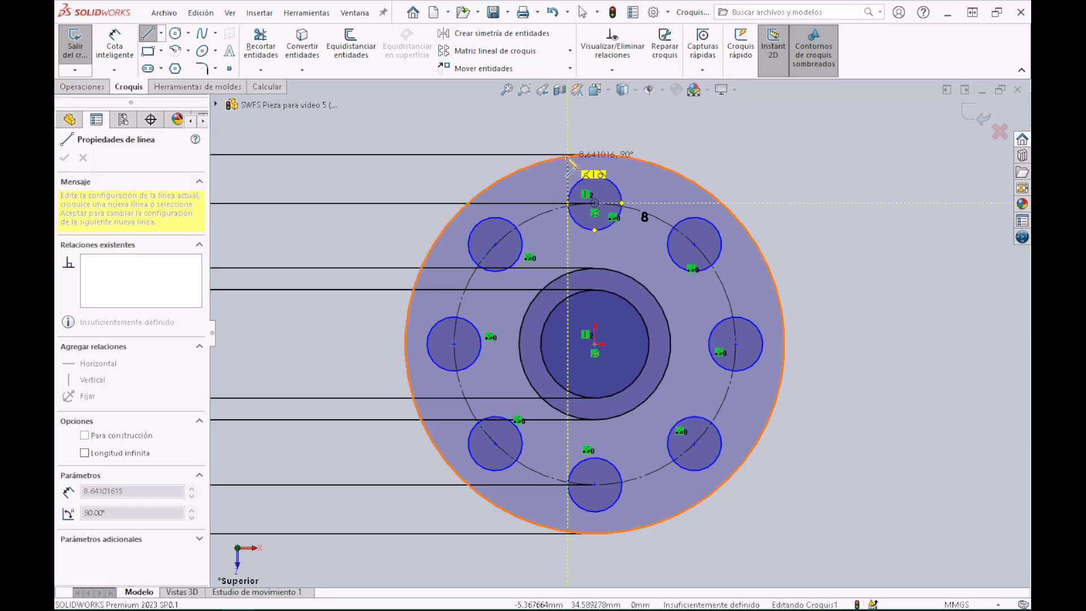
double_click(568, 156)
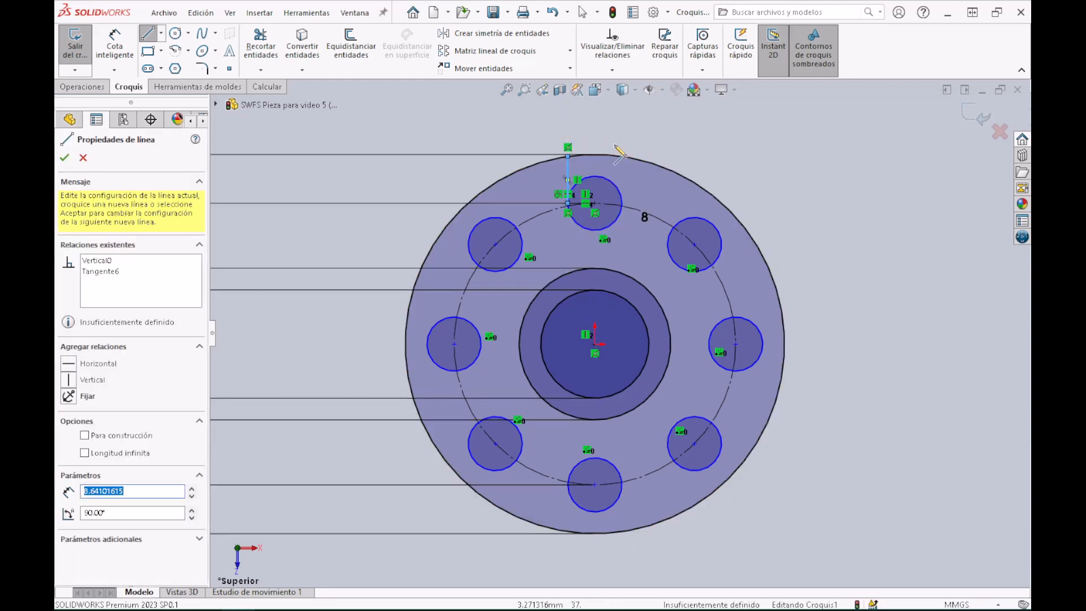
left_click(622, 203)
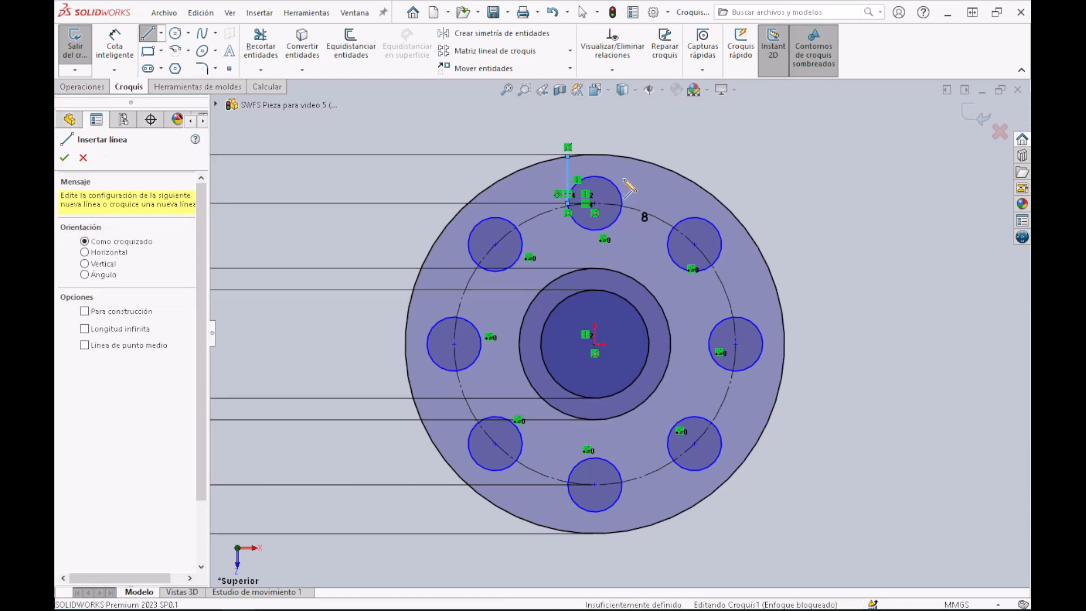
left_click(622, 203)
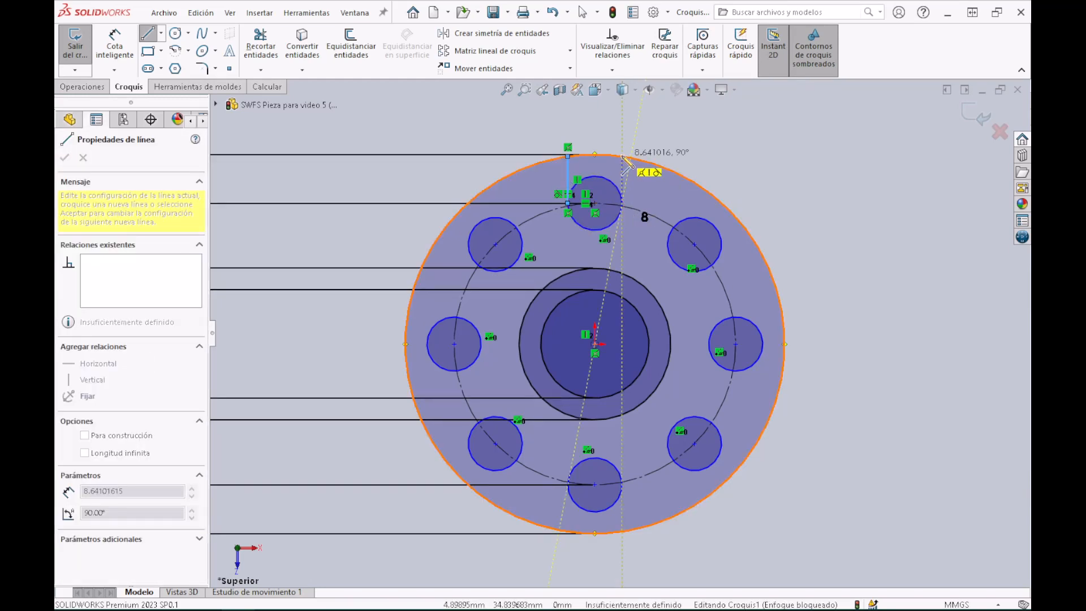
double_click(622, 156)
key("Escape")
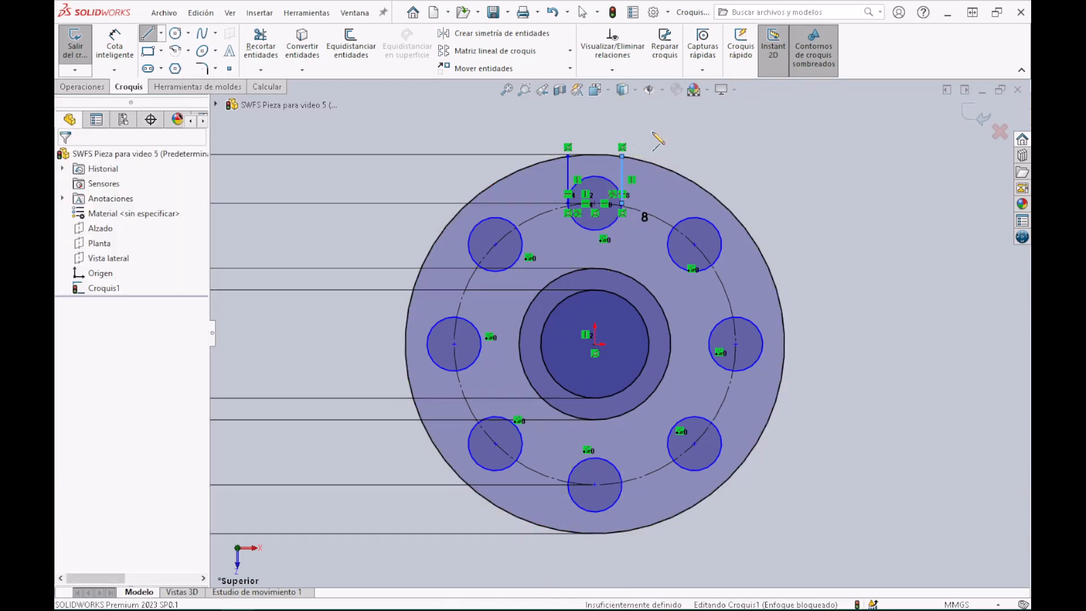
Circular-pattern the two vertical lines around the origin with 4 equally spaced instances over 360°
left_click(570, 54)
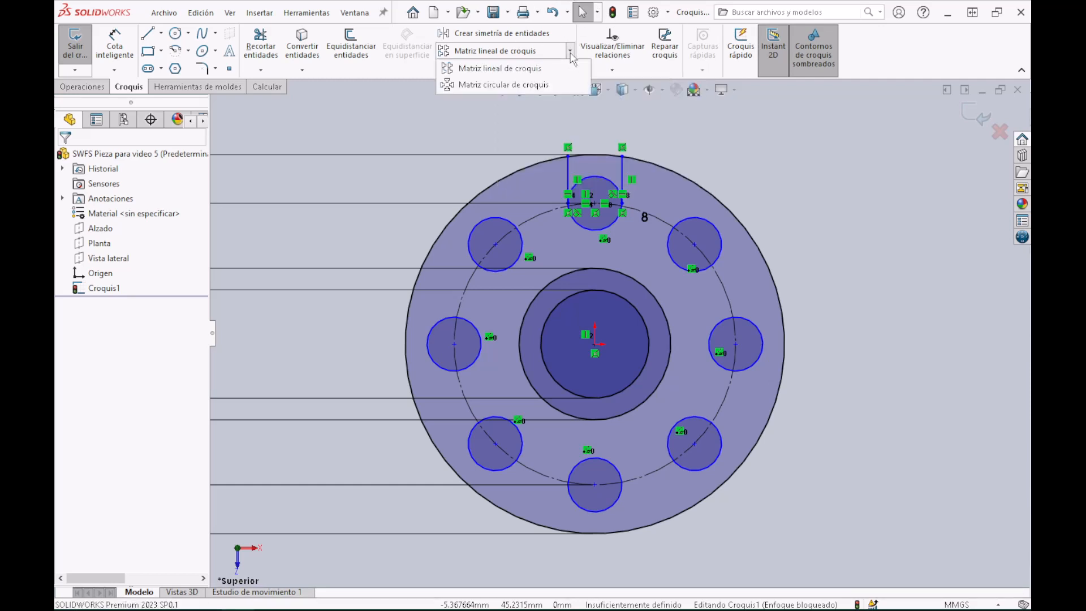
left_click(501, 85)
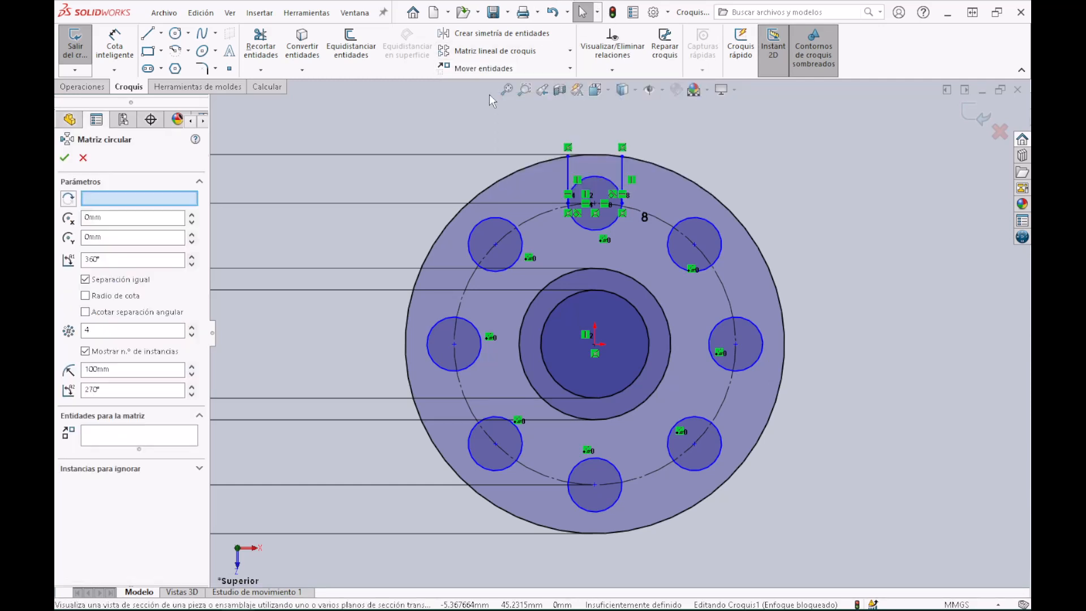
left_click(160, 203)
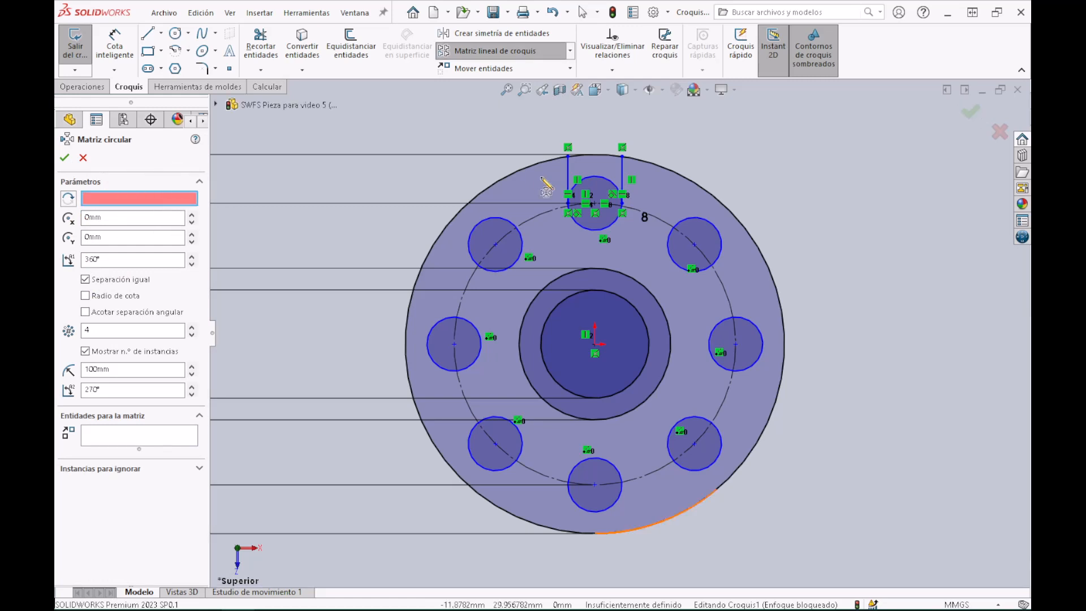
left_click(569, 171)
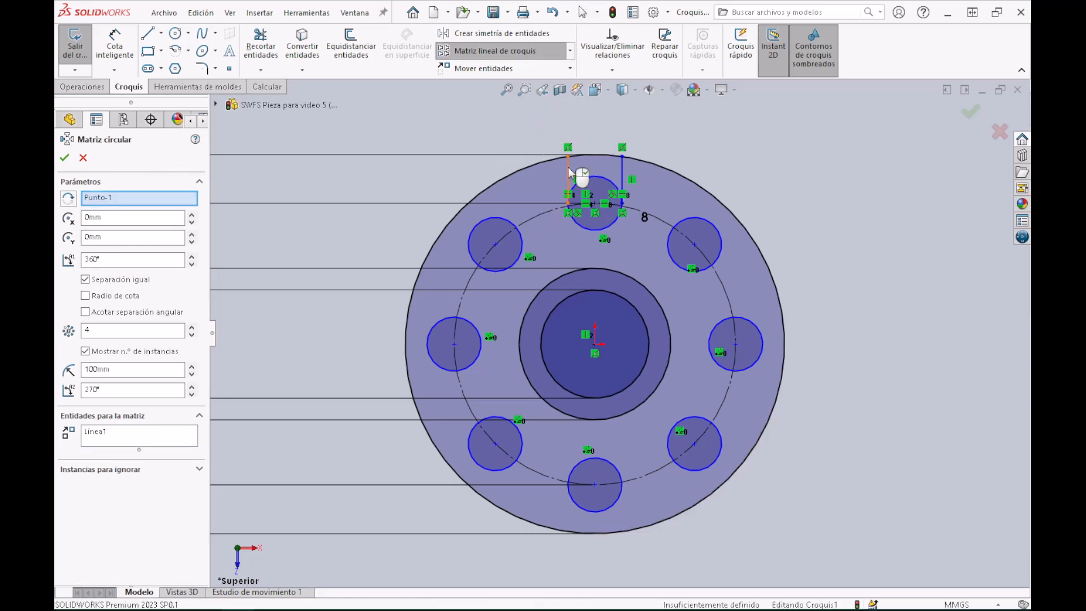
left_click(622, 173)
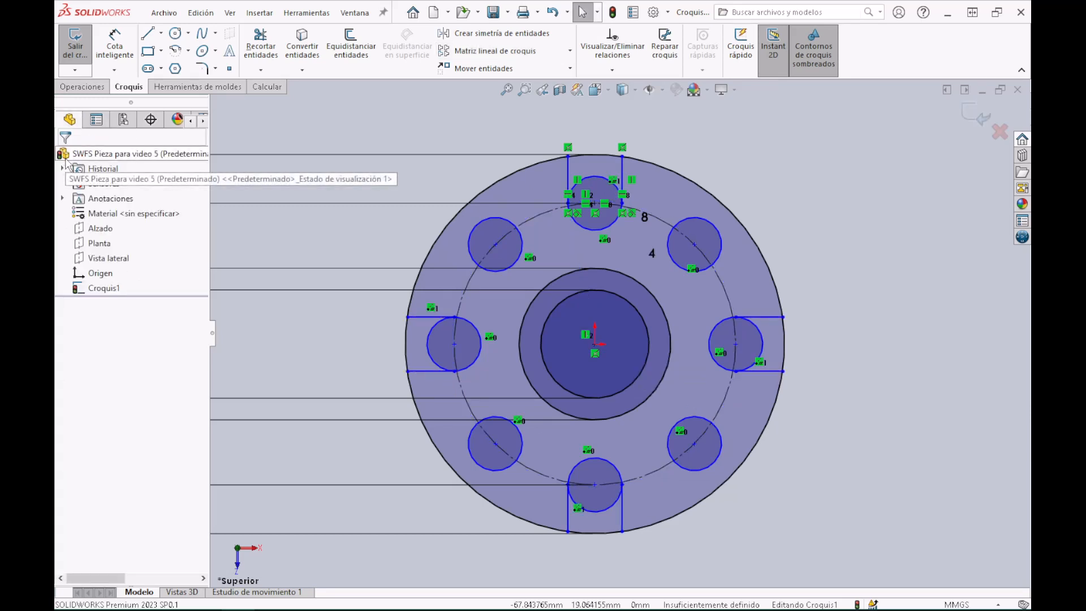
Trim the outer circle and outer hole arcs between the four line pairs into open slots, and exit the sketch
left_click(268, 58)
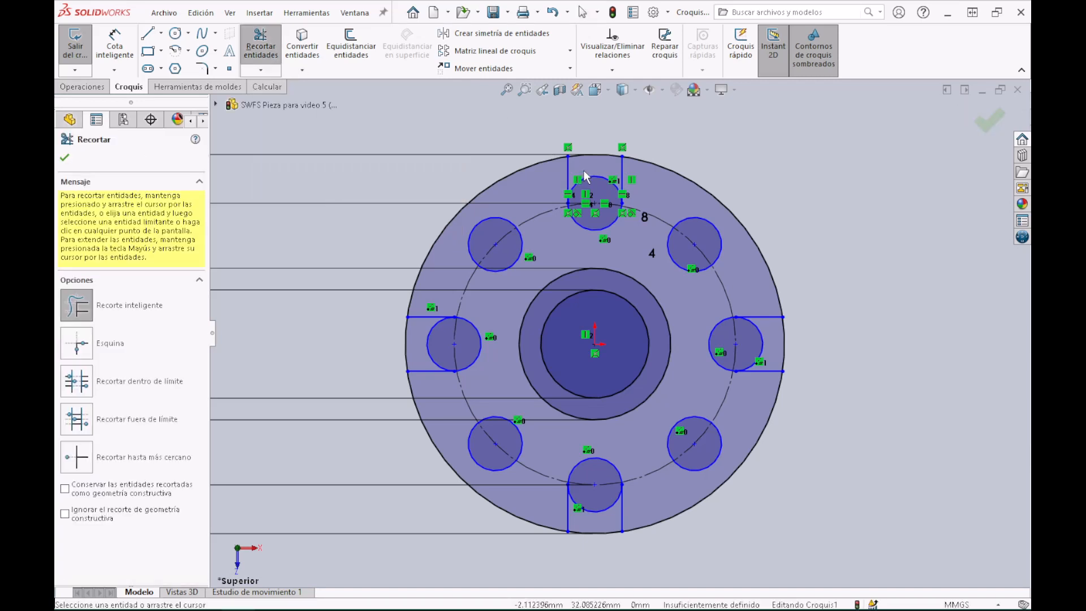
left_click_drag(590, 160, 593, 189)
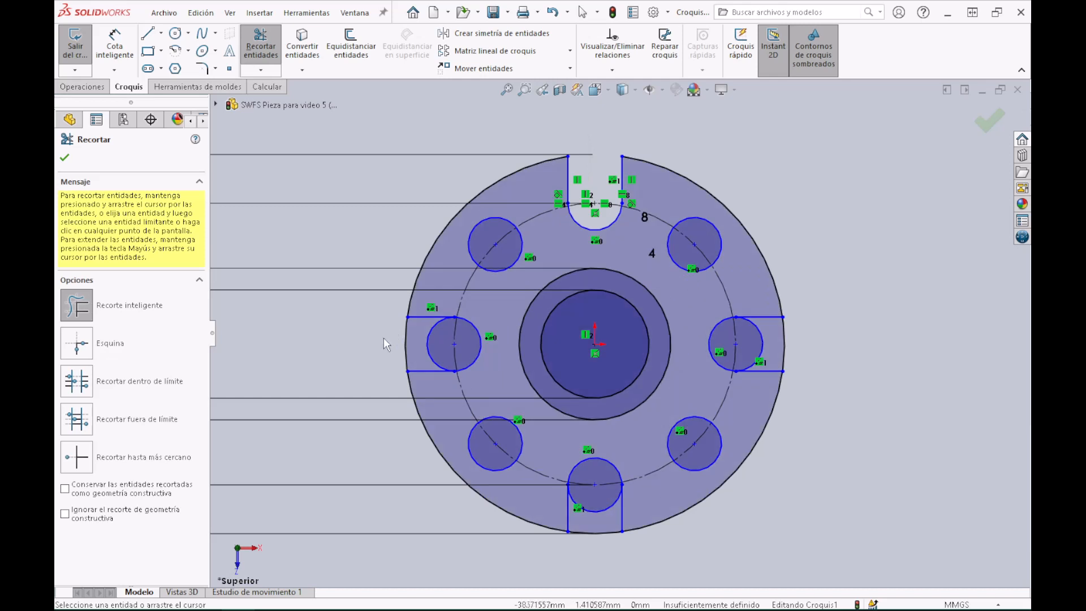
left_click_drag(421, 345, 402, 343)
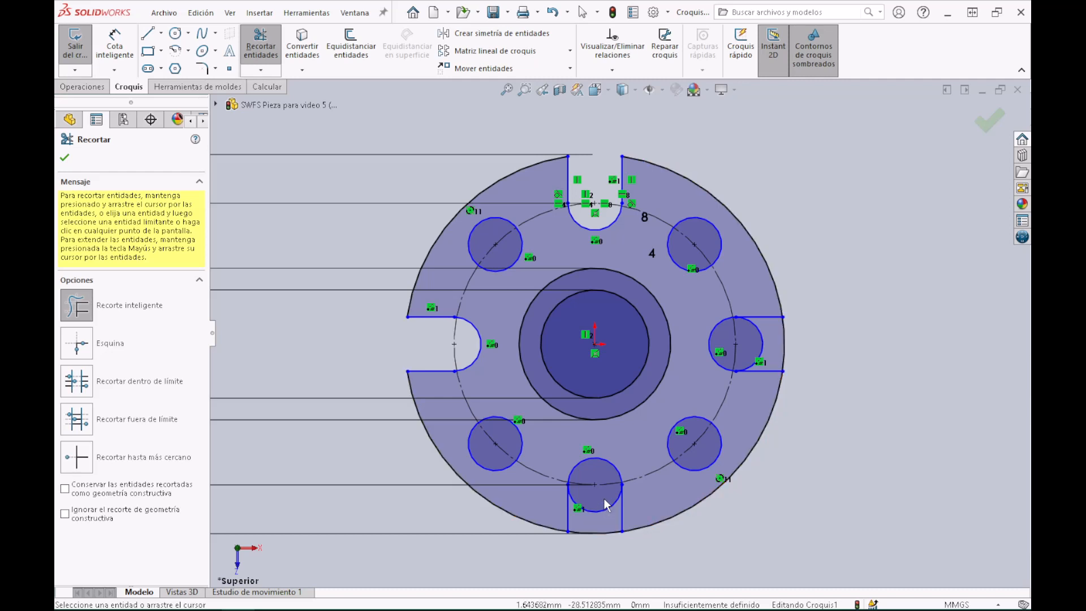
left_click(762, 340)
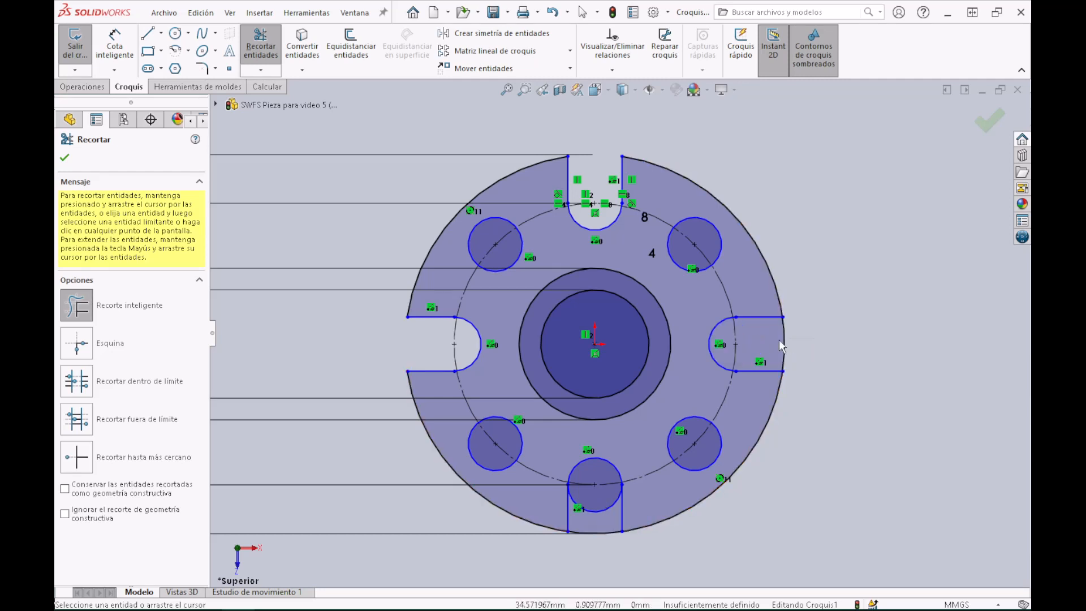
mouse_move(582, 545)
left_mouse_down()
mouse_move(582, 524)
mouse_move(600, 508)
left_mouse_up()
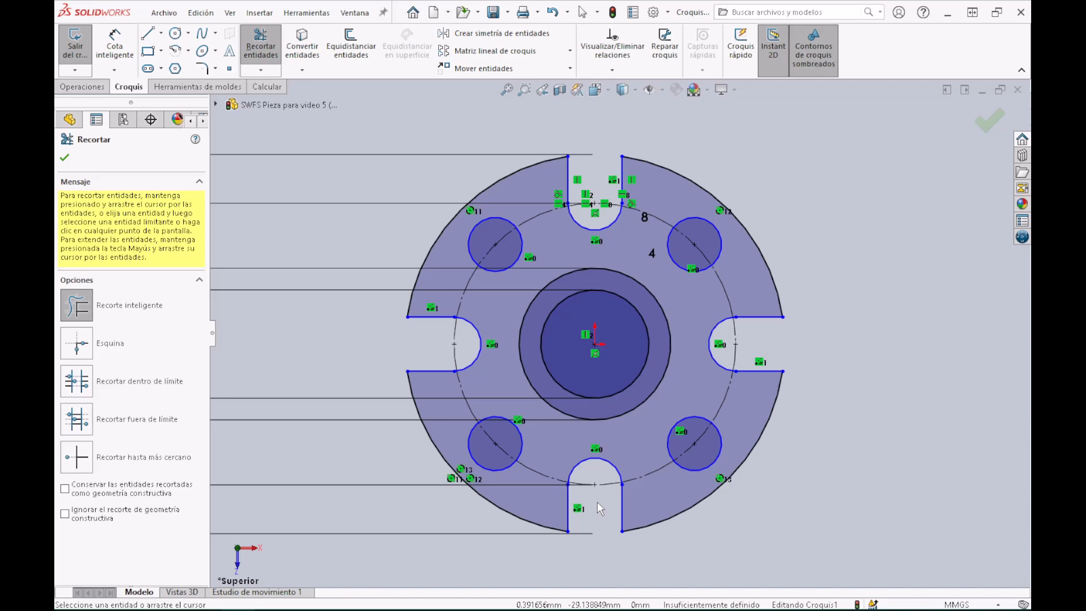
left_click(65, 159)
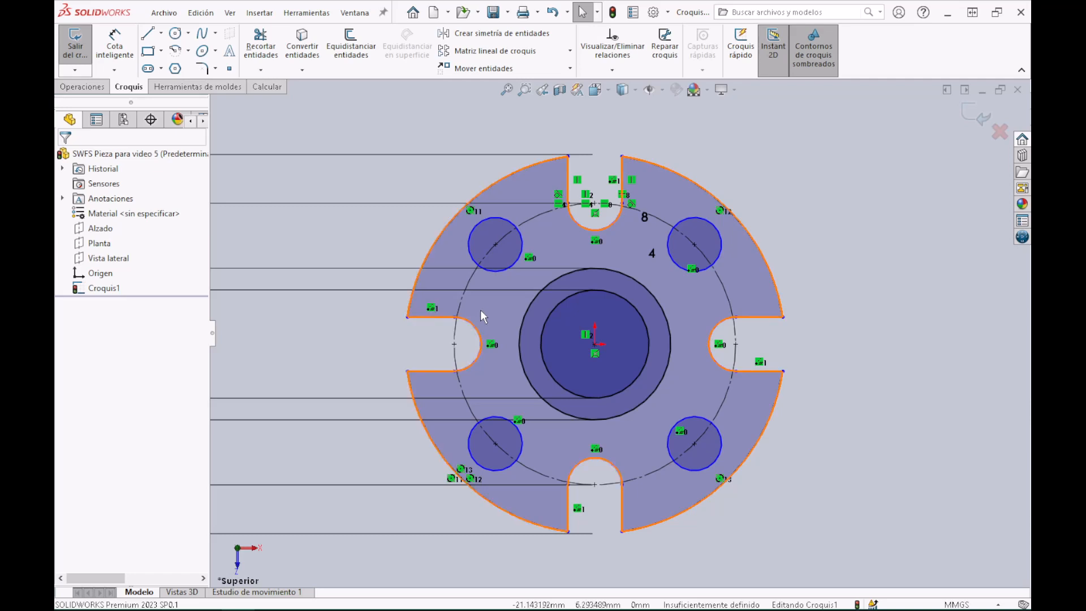
left_click(75, 53)
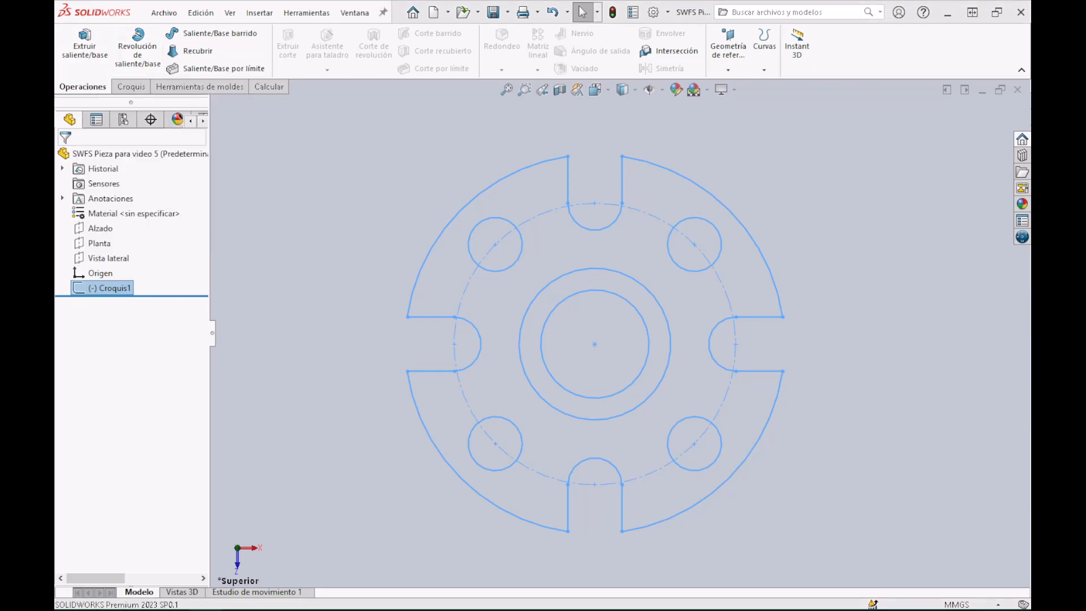
Start a boss extrusion of the sketch and replace its selected contours with only the slotted flange region outside the 28 mm circle
left_click(93, 46)
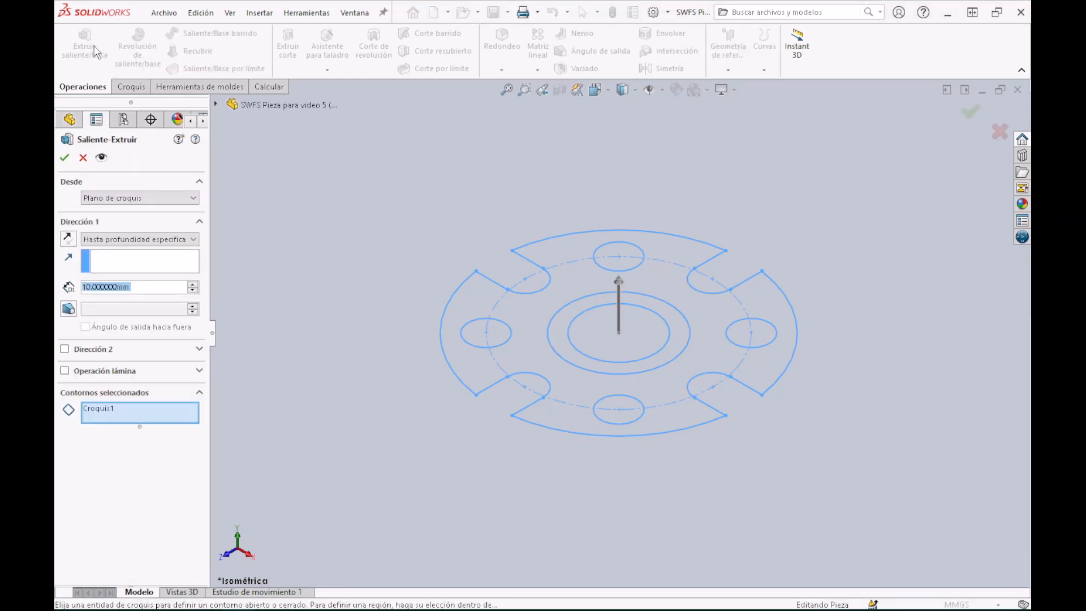
left_click(102, 408)
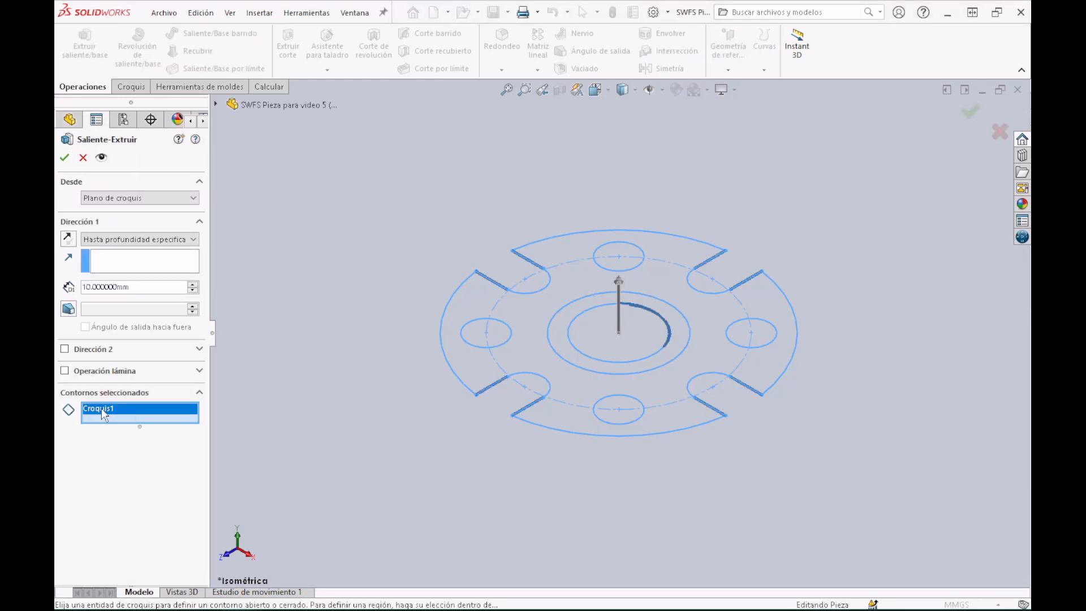
right_click(102, 415)
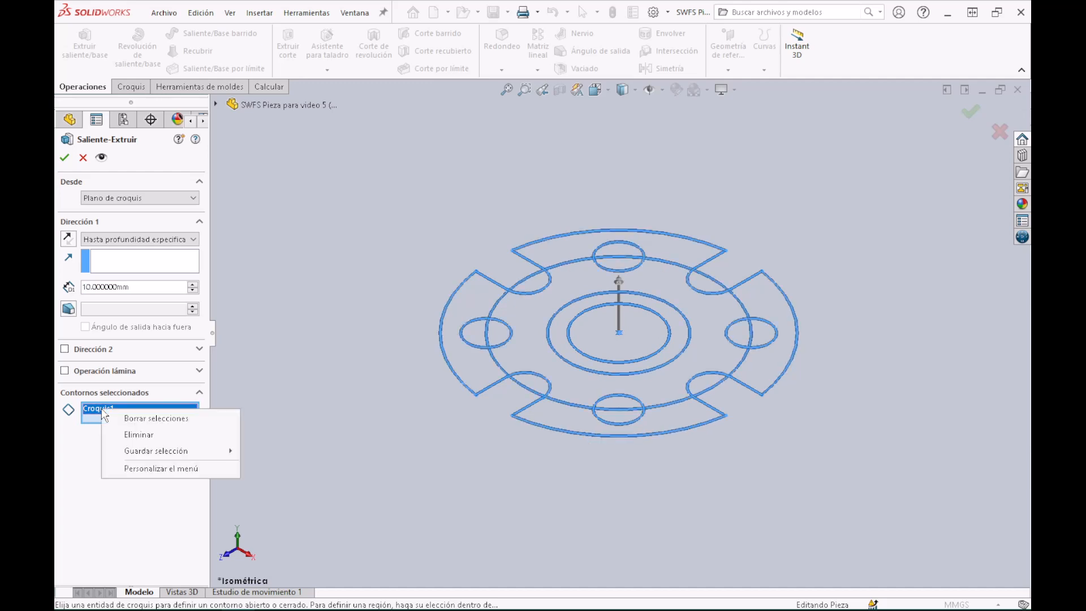
left_click(138, 421)
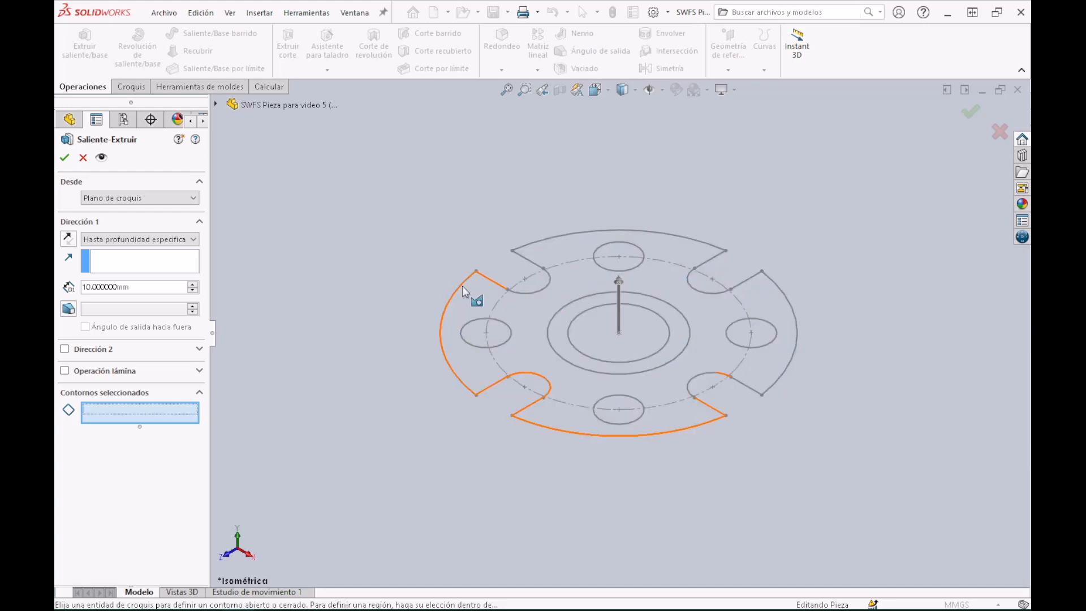
left_click(469, 302)
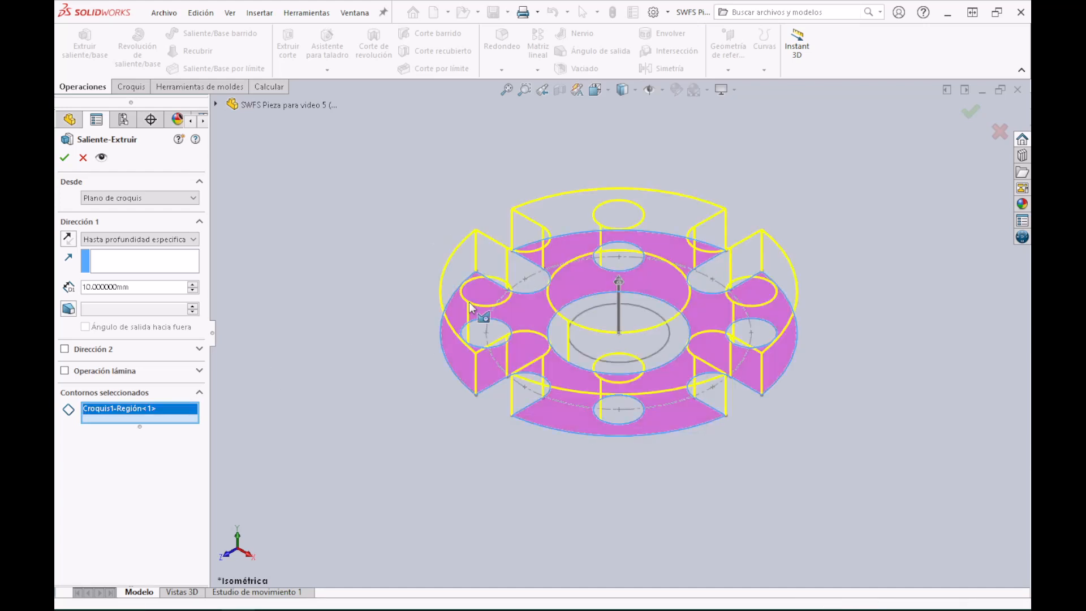
Set the extrusion's end condition to mid plane (Plano medio) with a depth of 32 mm
left_click(143, 239)
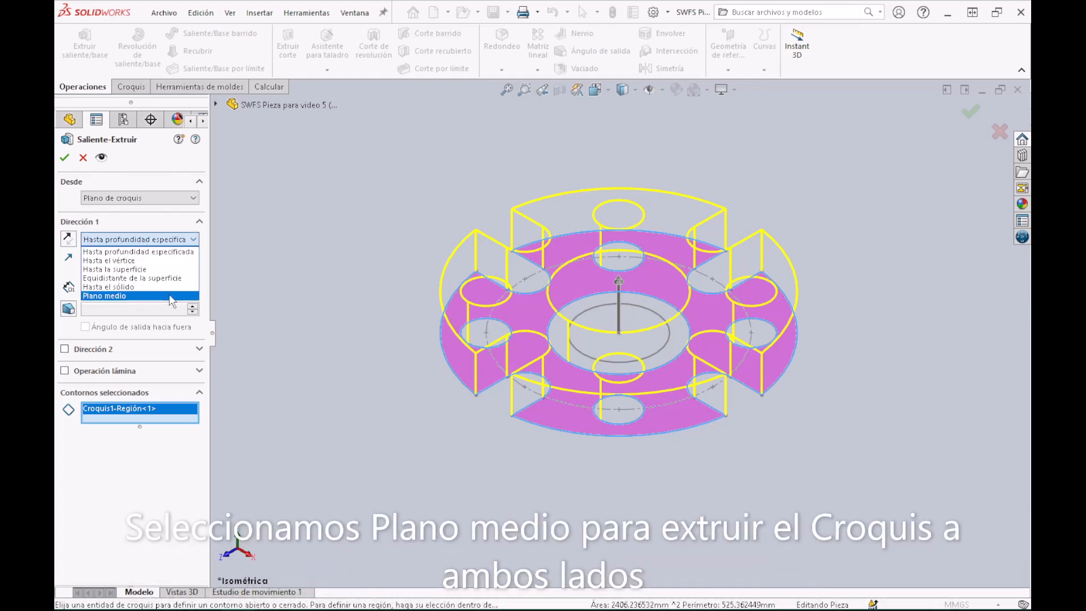
left_click(157, 297)
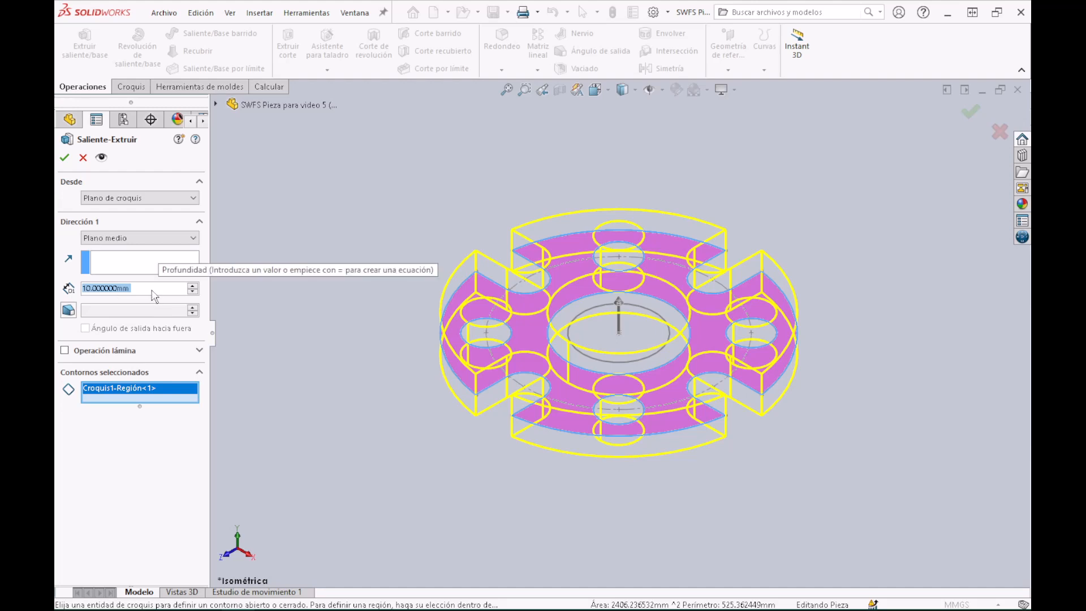
type("32")
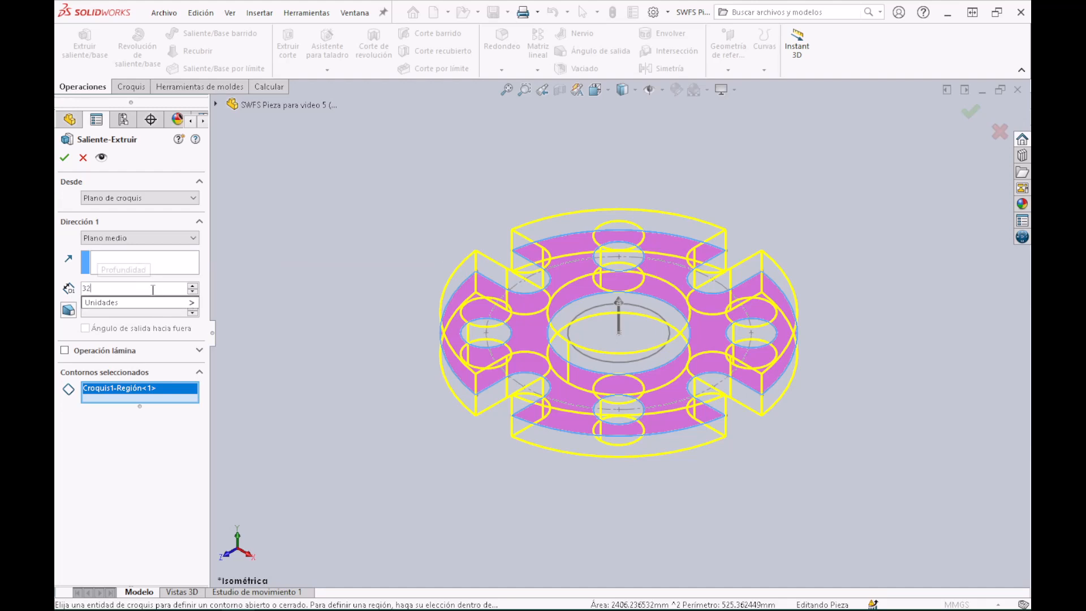
key("Return")
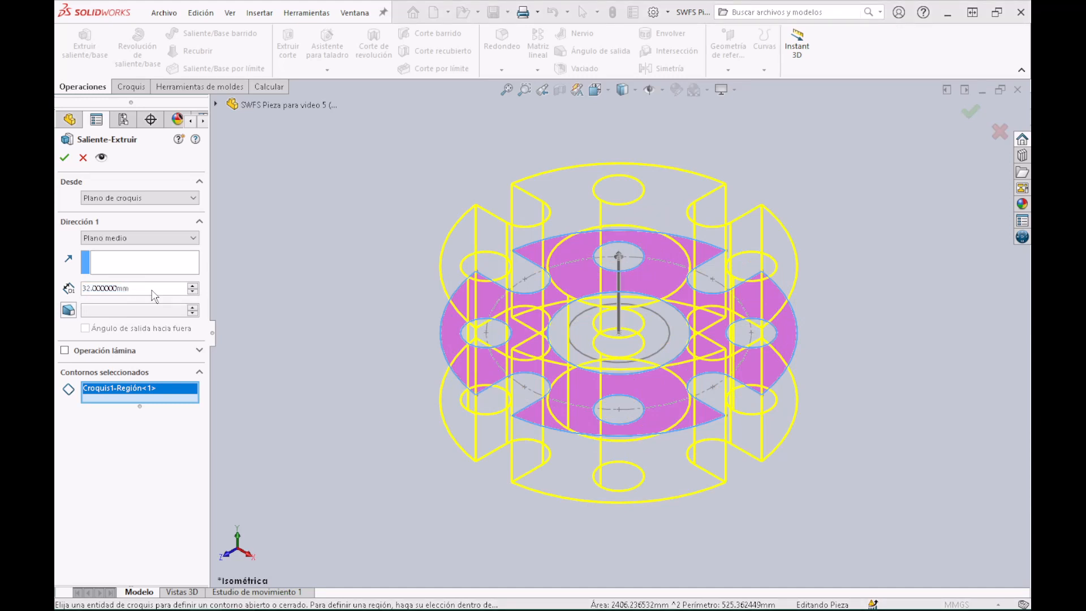
Set the mid-plane extrusion depth of the slotted flange to 16 mm and finish the boss extrusion
double_click(141, 288)
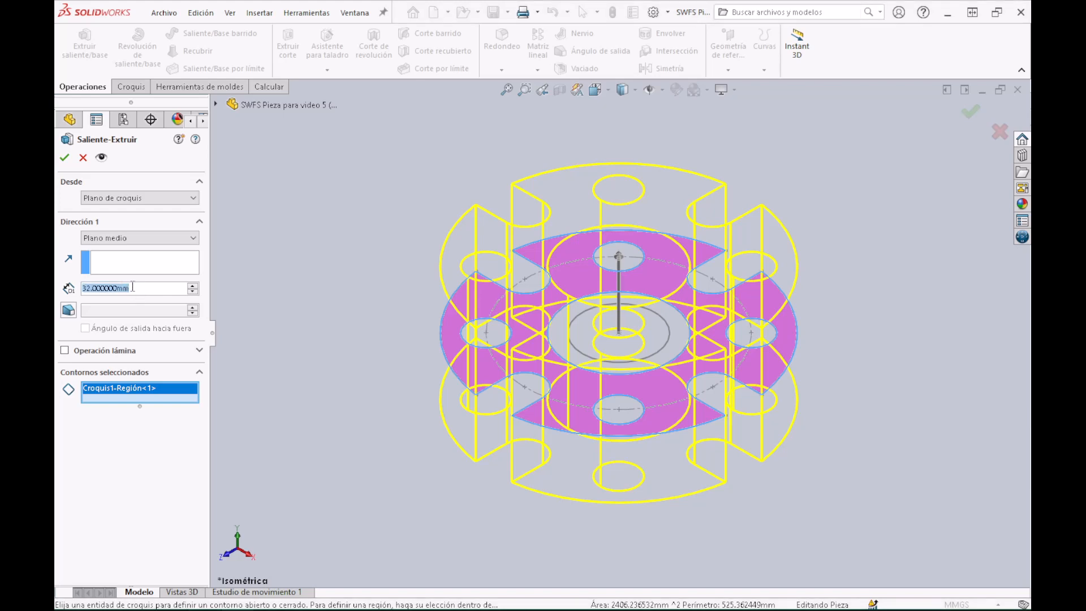
type("16")
key("Return")
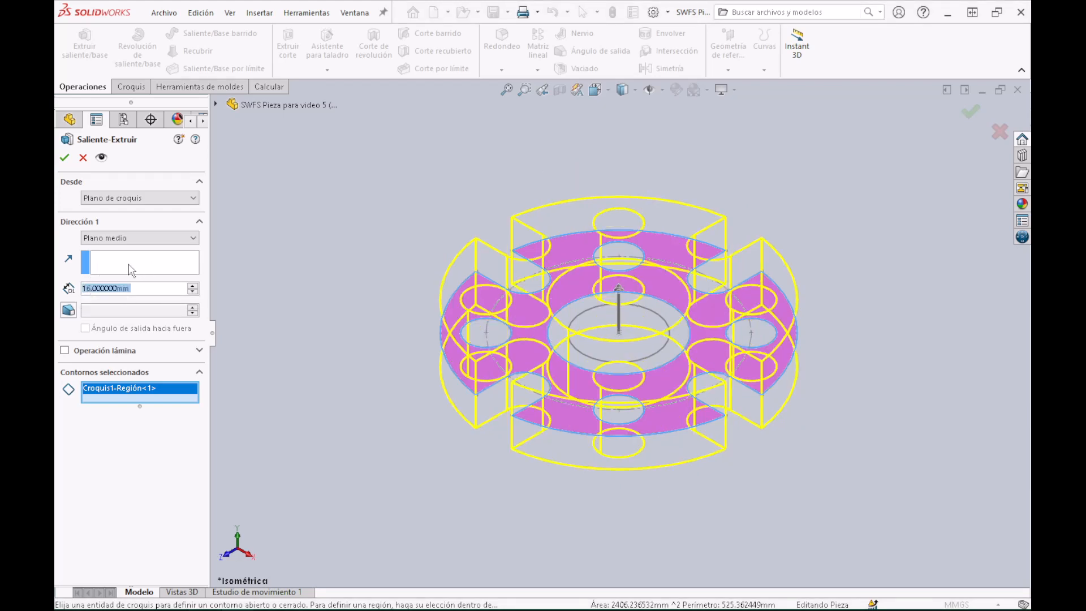
left_click(64, 158)
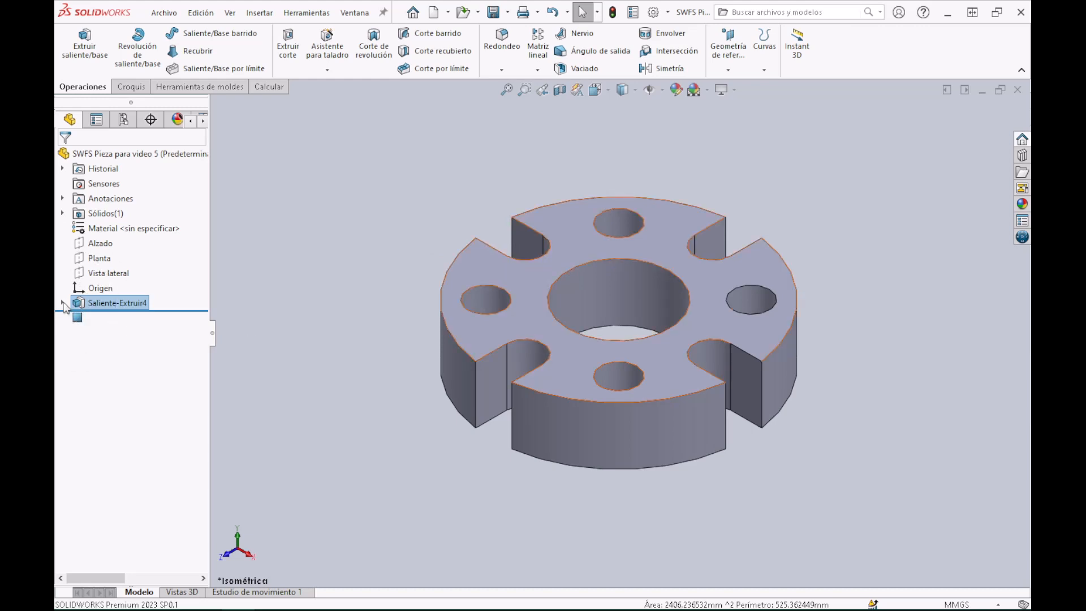
Start a second boss extrusion reusing Croquis1 and replace its selected contours with only the ring region between the two central circles
left_click(62, 303)
left_click(116, 318)
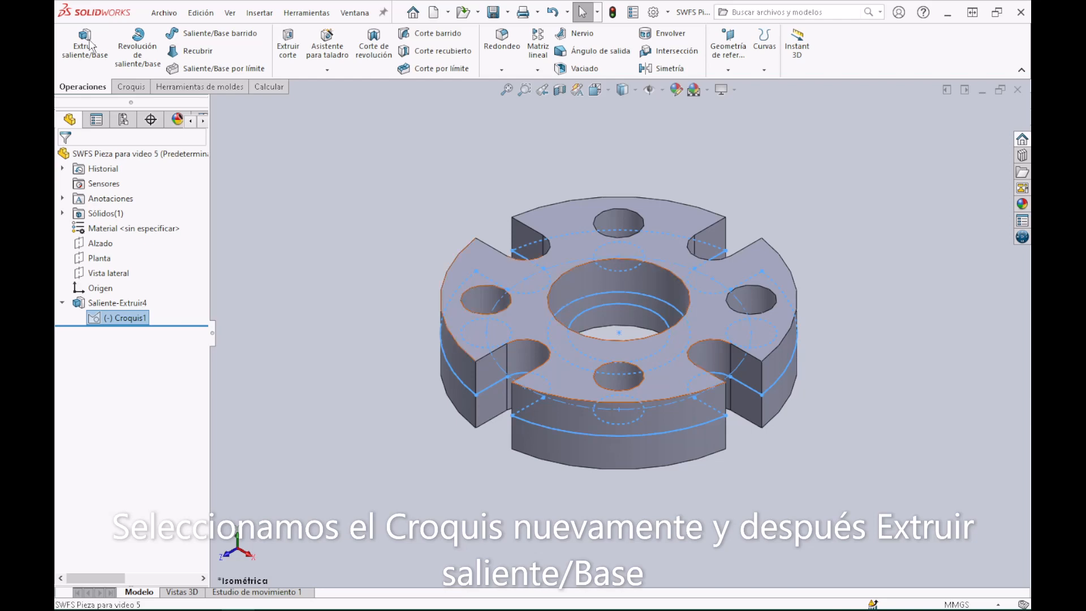
left_click(87, 44)
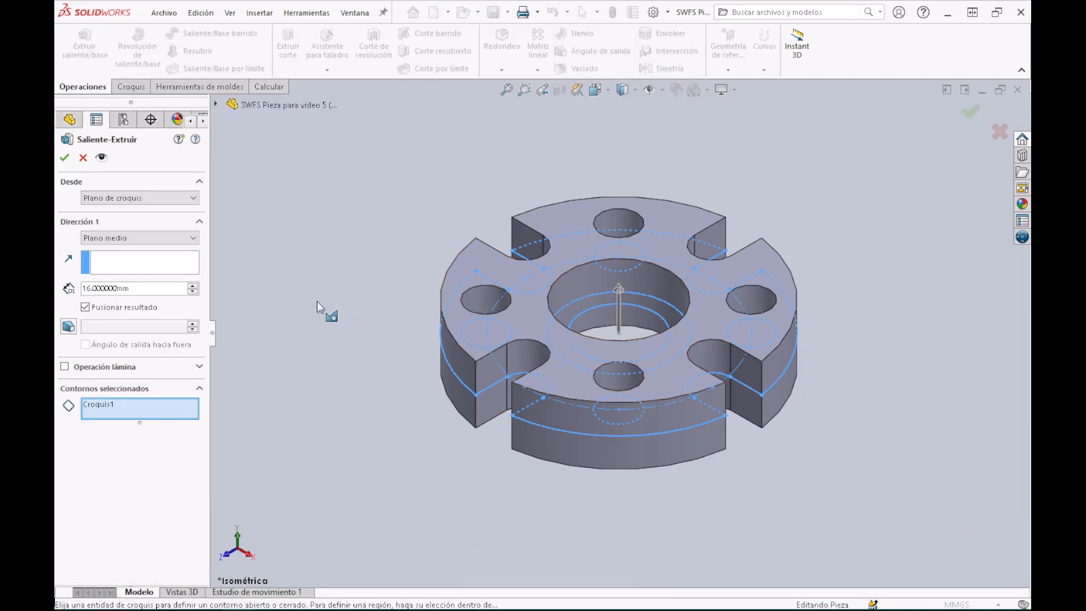
left_click(111, 403)
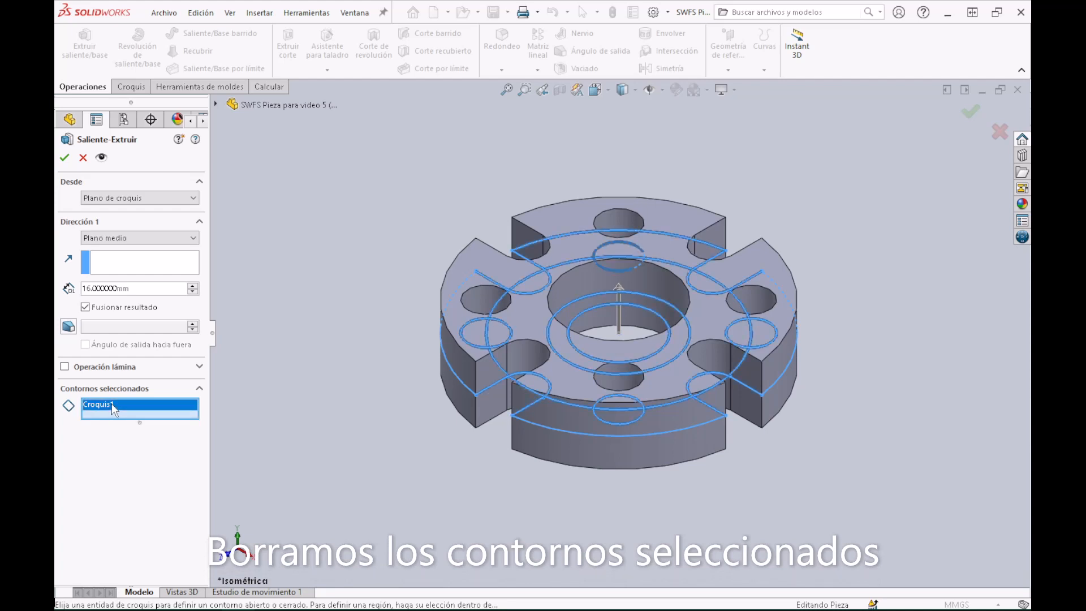
right_click(110, 403)
left_click(139, 416)
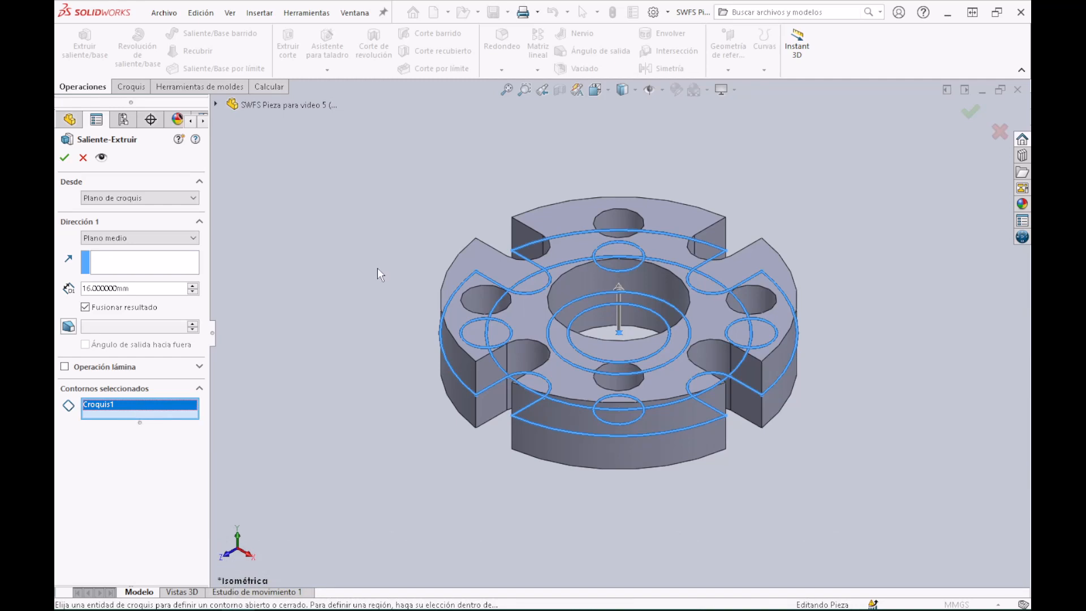
key("Delete")
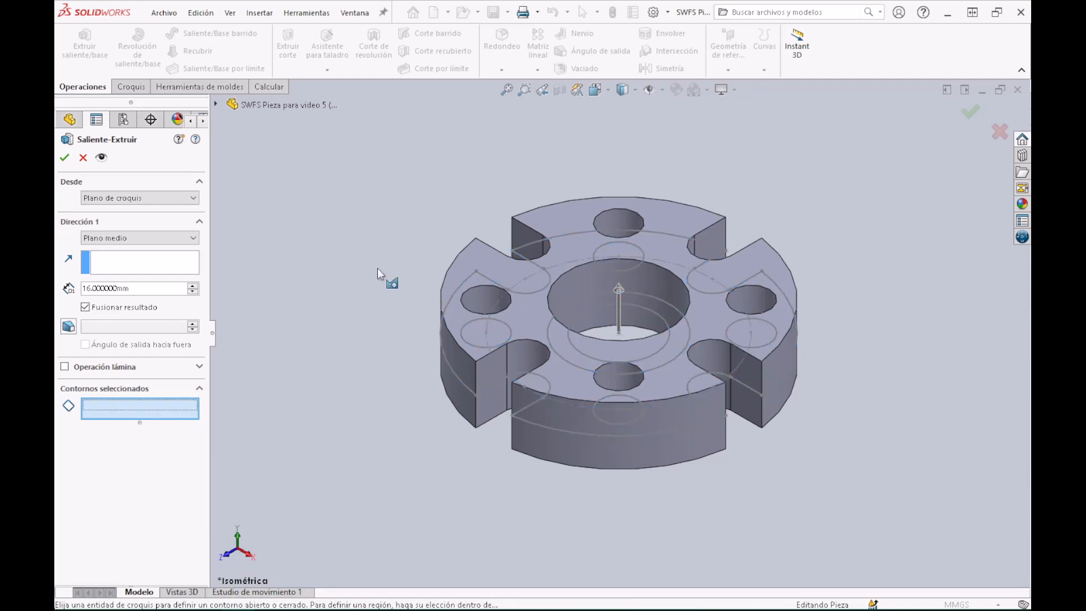
middle_click_drag(470, 217, 470, 291)
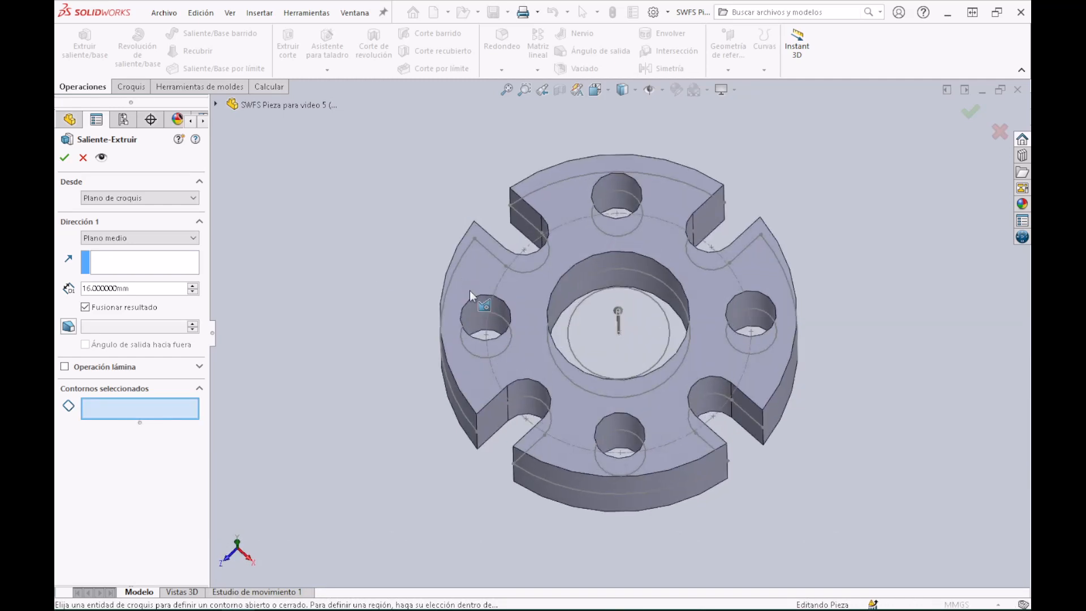
left_click(559, 338)
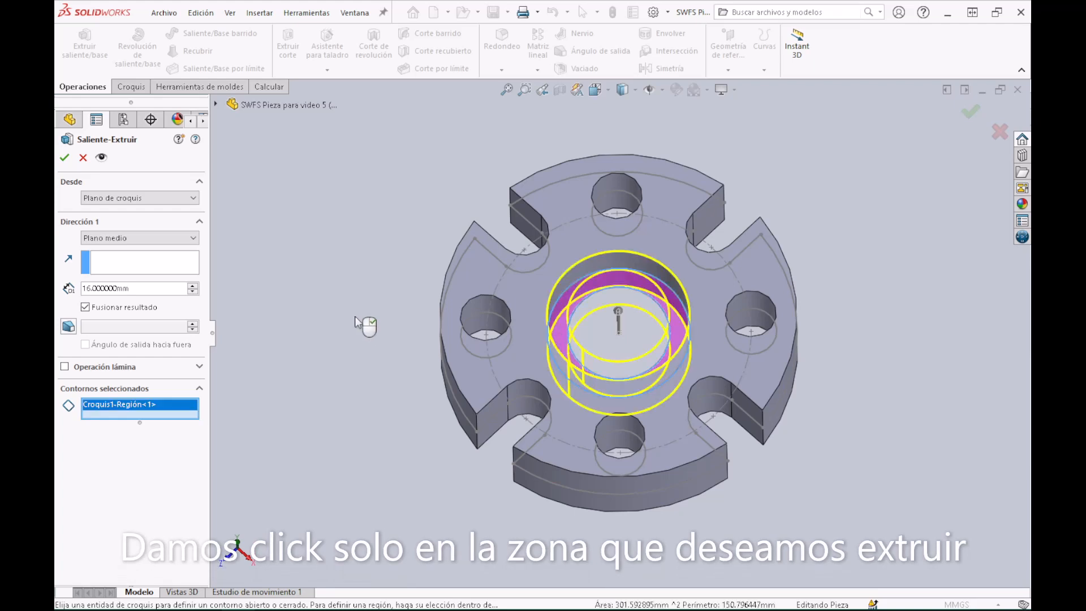
Extrude the central ring 32 mm about the mid plane, merged with the flange, and return to the isometric view
middle_click_drag(363, 323, 332, 199)
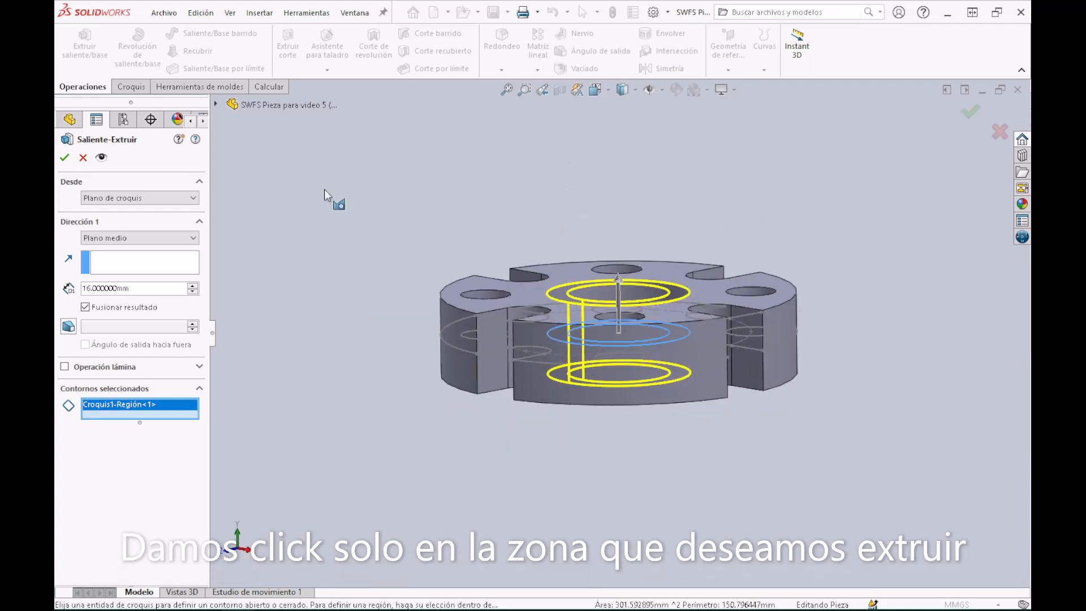
double_click(135, 289)
type("32")
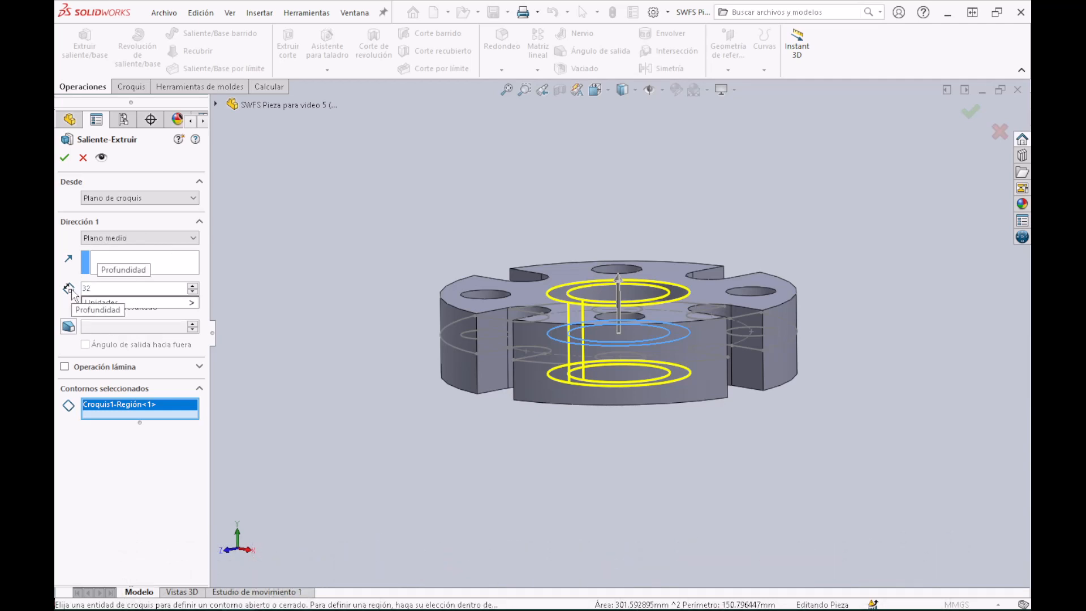
key("Return")
mouse_move(528, 223)
middle_mouse_down()
mouse_move(537, 186)
mouse_move(558, 211)
middle_mouse_up()
left_click(64, 158)
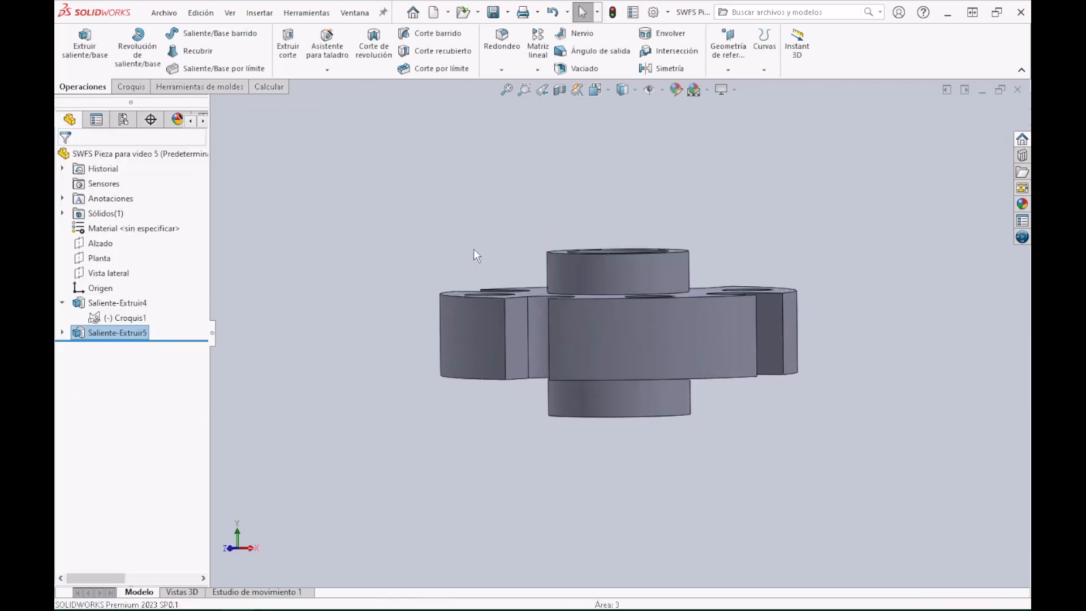
middle_click_drag(474, 250, 503, 326)
key("ctrl+7")
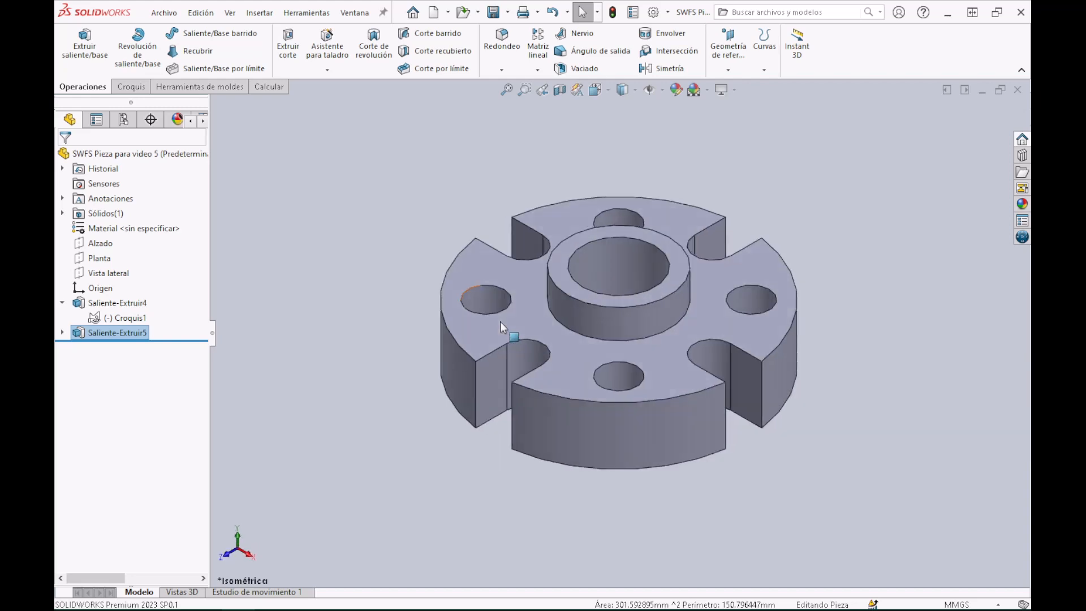